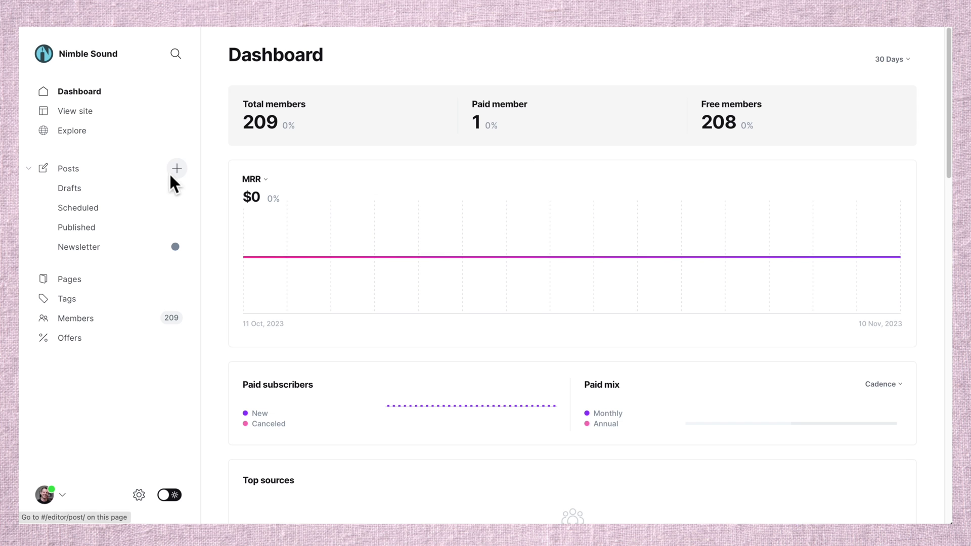
# Go to the Posts list, then search Settings for 'theme' and open Design & branding
pyautogui.click(172, 174)
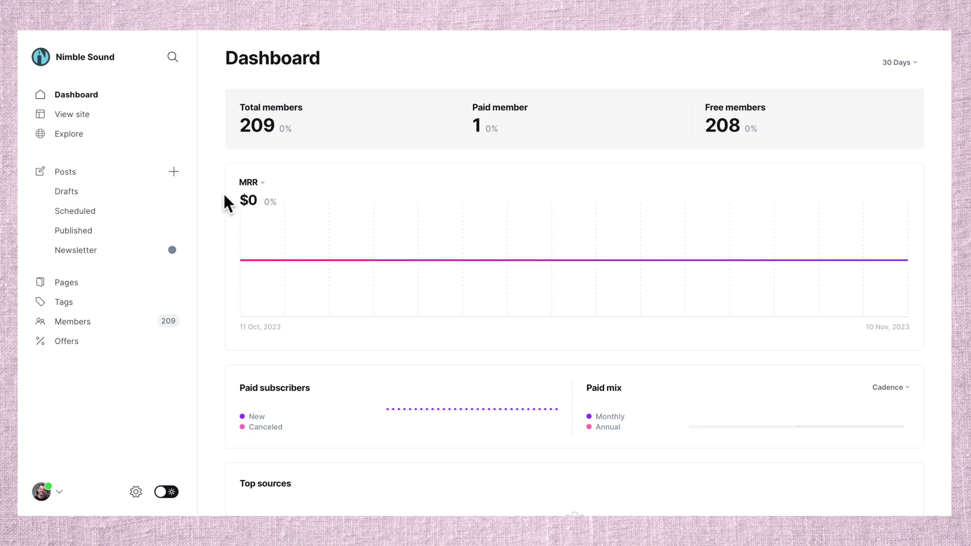
pyautogui.click(102, 174)
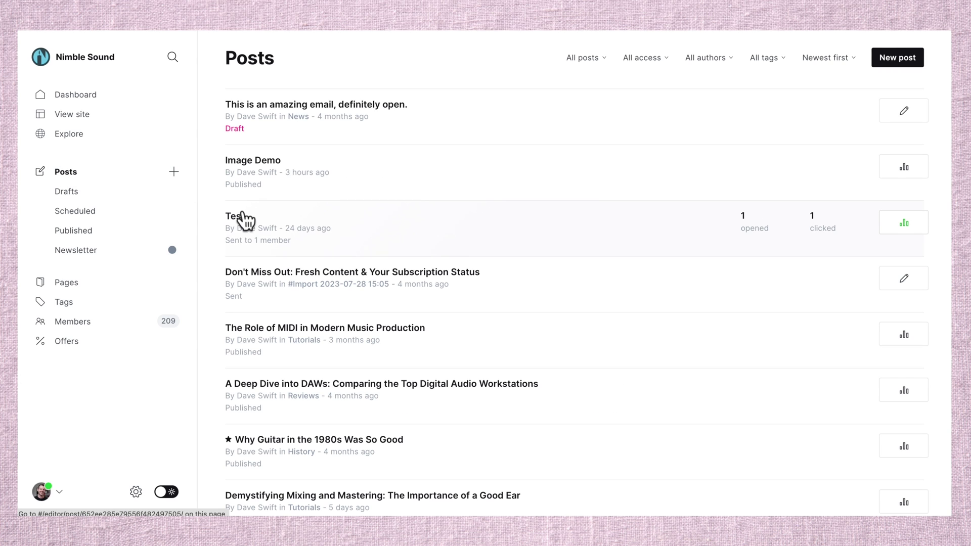
pyautogui.click(146, 493)
pyautogui.write('theme')
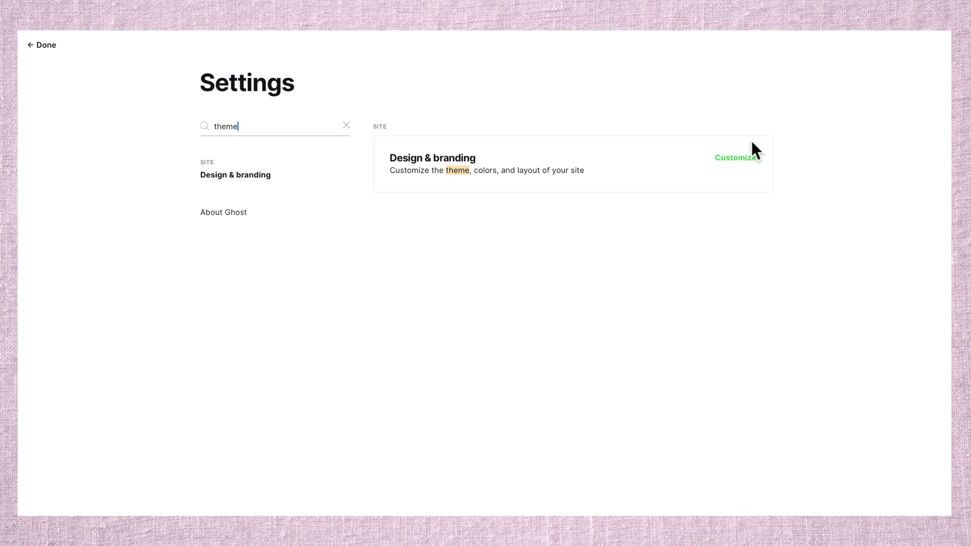
pyautogui.click(741, 159)
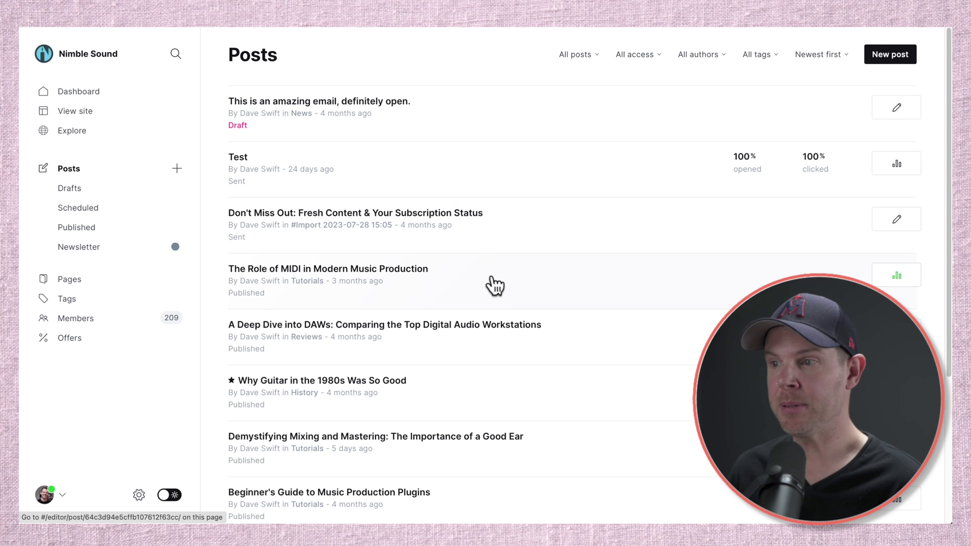
# Start deleting the MIDI post from its right-click menu, then cancel to keep it
pyautogui.rightClick(496, 279)
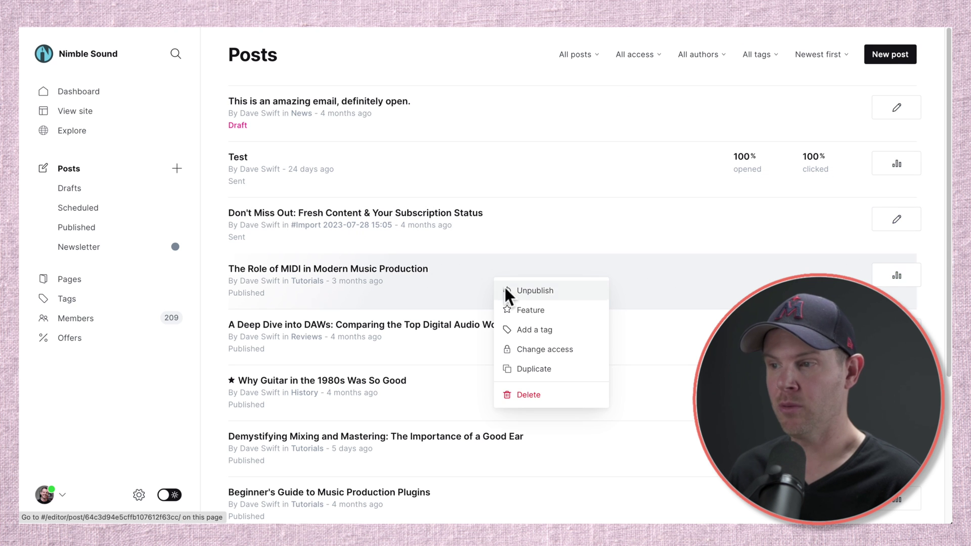
pyautogui.click(568, 399)
pyautogui.click(623, 203)
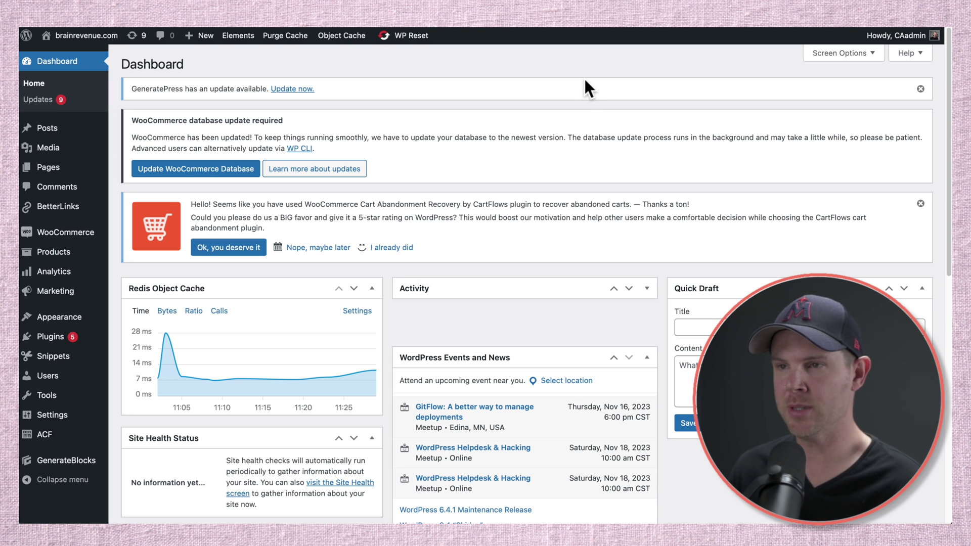
pyautogui.moveTo(49, 133)
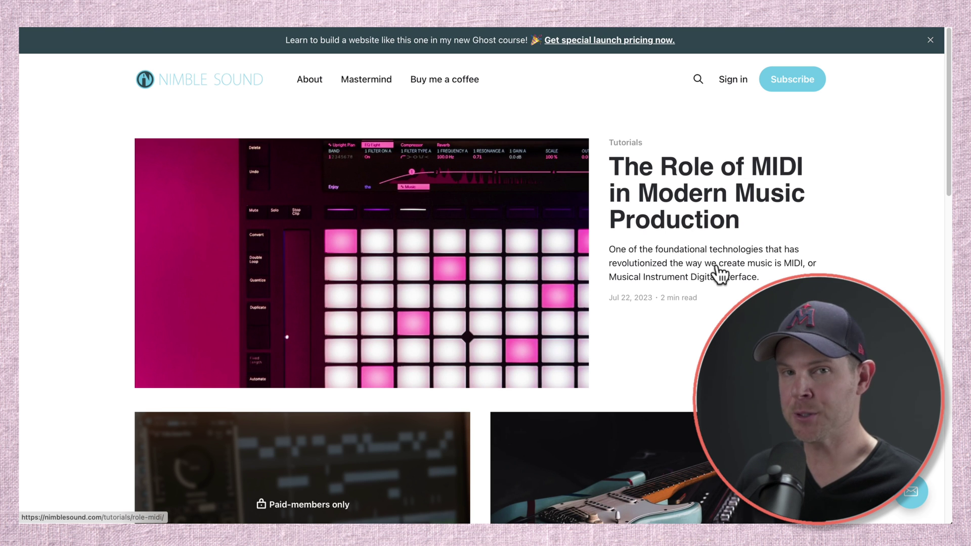
# Read the 'Why Guitar in the 1980s' article, then drop the ghost sunglasses photo into the Image Demo draft
pyautogui.scroll(-3, 717, 274)
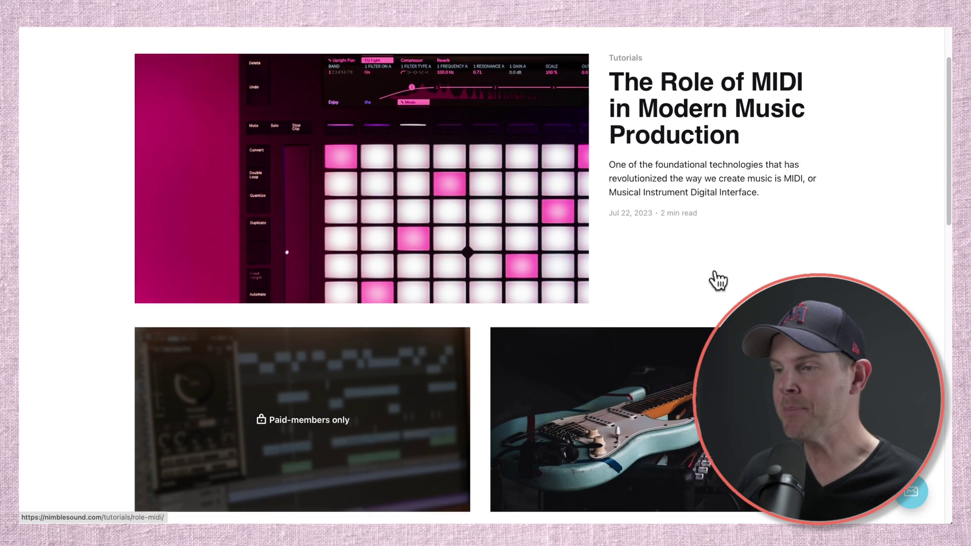
pyautogui.click(693, 351)
pyautogui.scroll(-20, 716, 324)
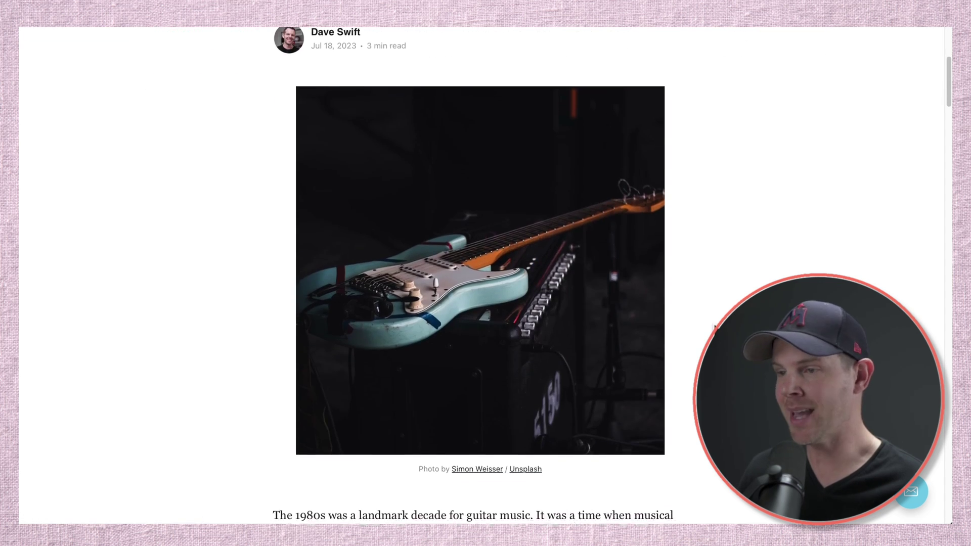
pyautogui.scroll(-20, 480, 276)
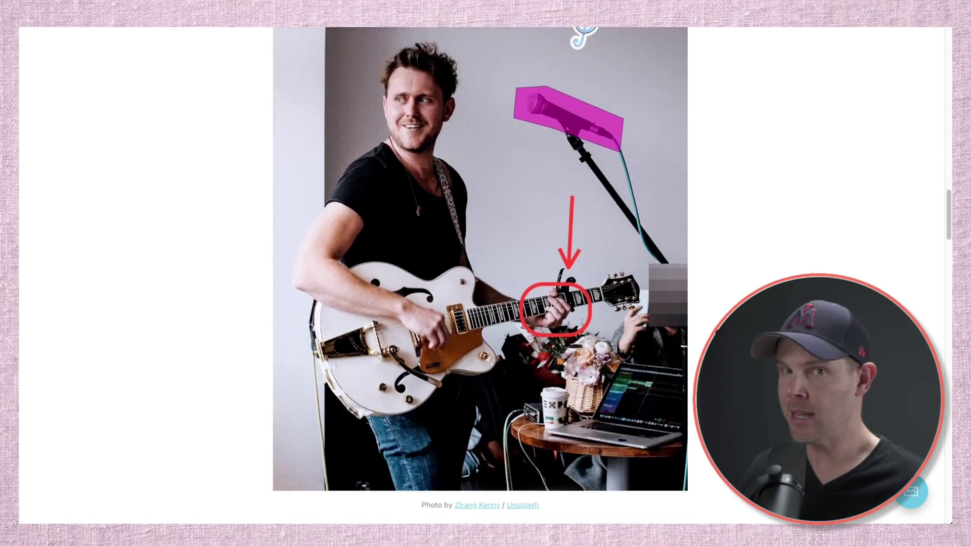
pyautogui.scroll(-10, 480, 276)
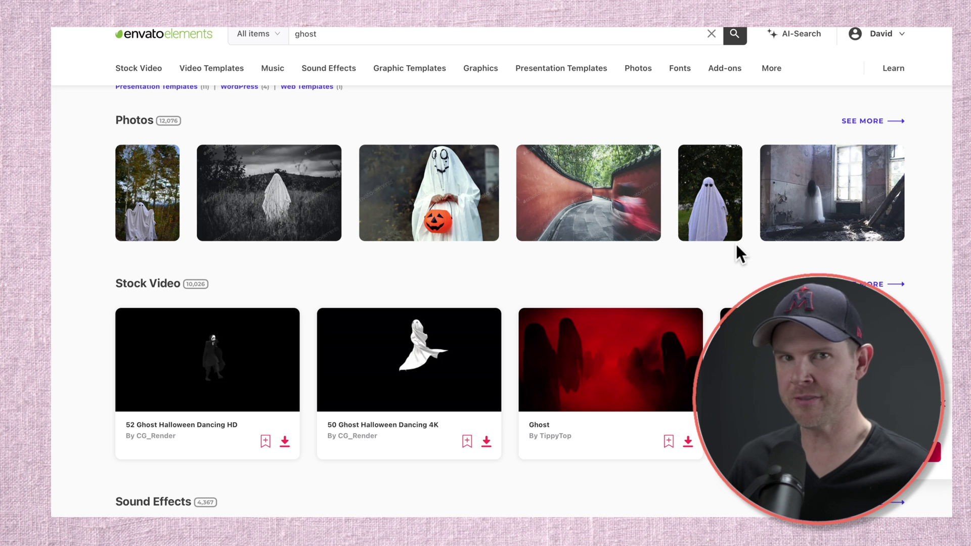
pyautogui.press('super+Tab')
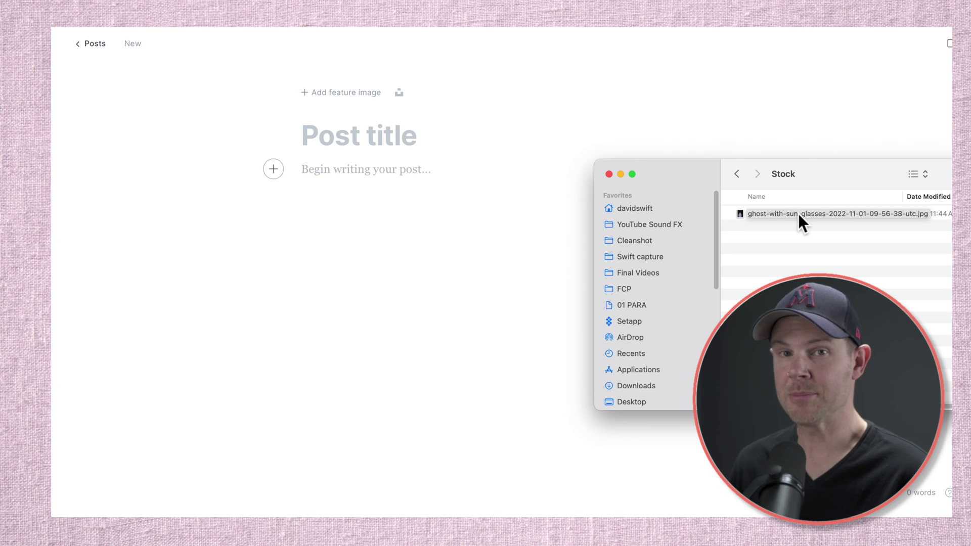
pyautogui.moveTo(798, 213); pyautogui.dragTo(347, 208)
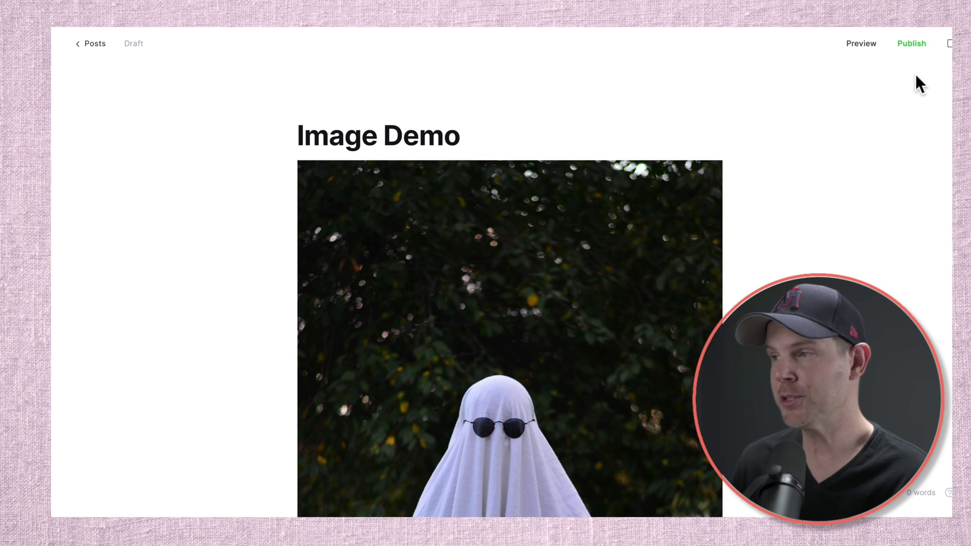
# Publish the Image Demo post, view it live and save an optimized copy of the ghost photo
pyautogui.click(913, 45)
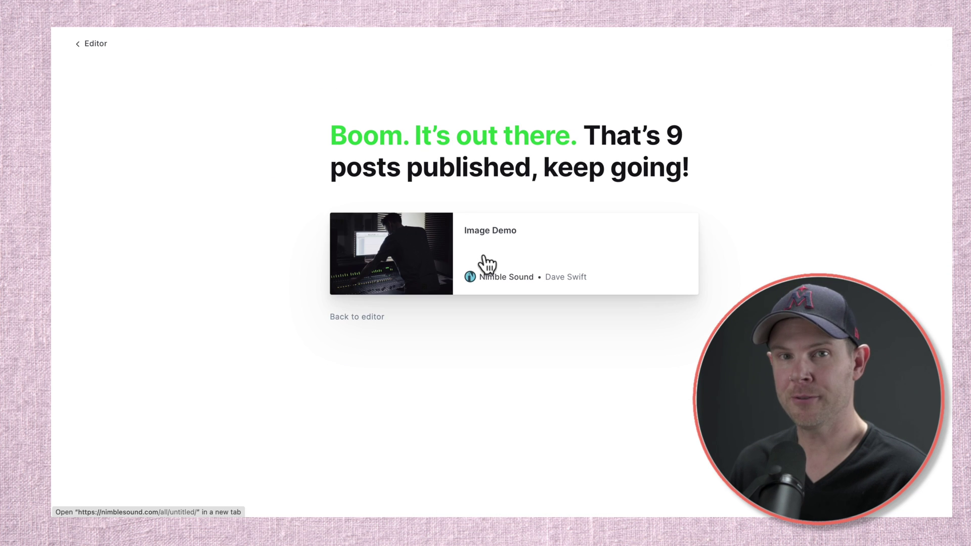
pyautogui.click(486, 263)
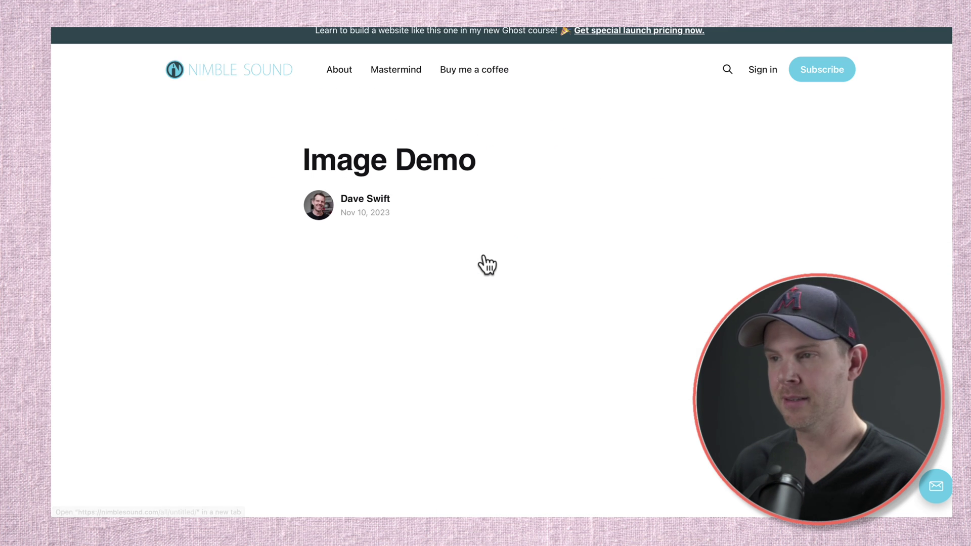
pyautogui.scroll(-2, 690, 348)
pyautogui.scroll(-4, 690, 348)
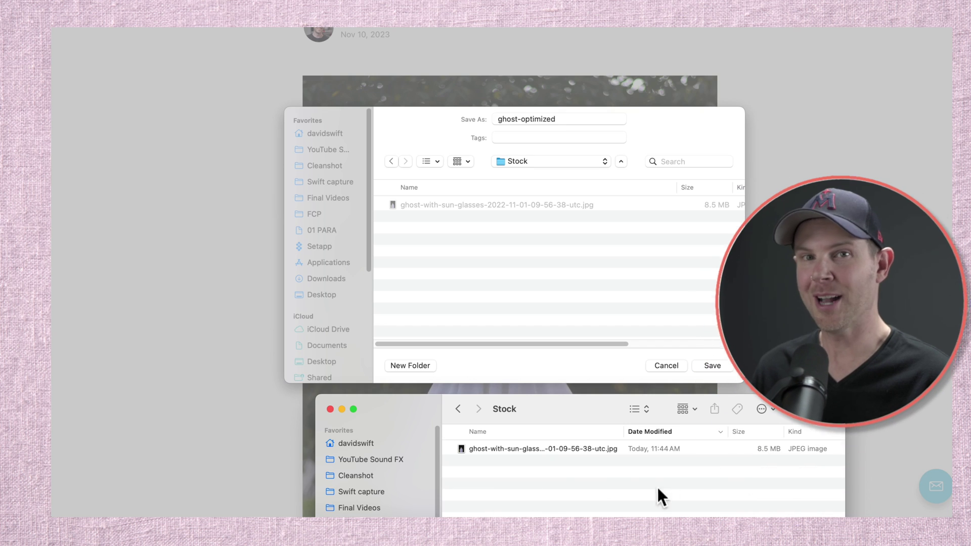
pyautogui.click(713, 362)
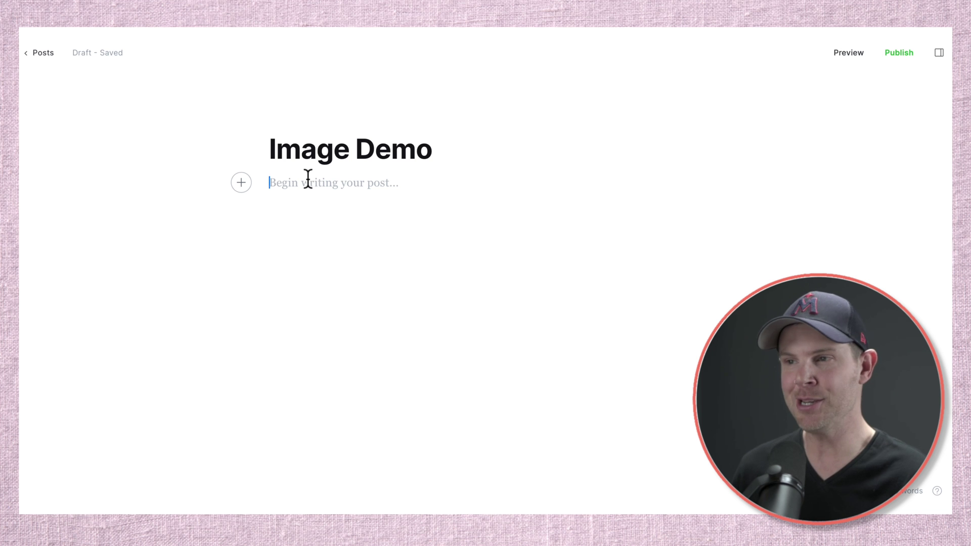
# Try the card menu and the /image command in the empty body, then clear them
pyautogui.click(333, 183)
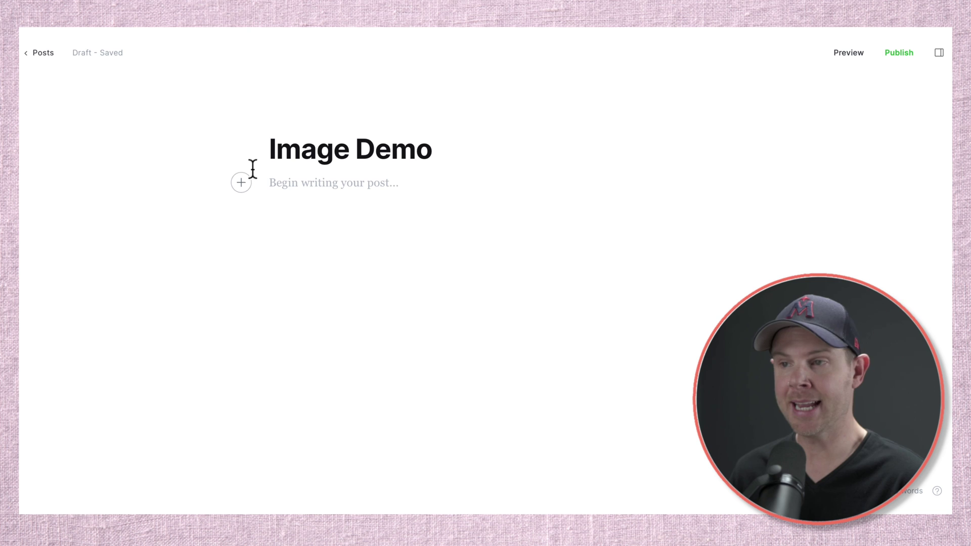
pyautogui.click(239, 184)
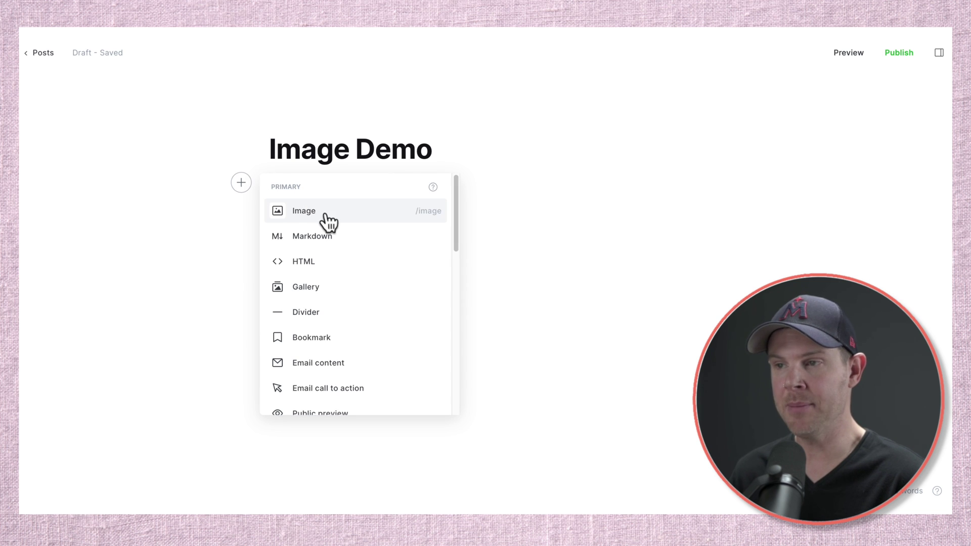
pyautogui.press('Escape')
pyautogui.write('/image')
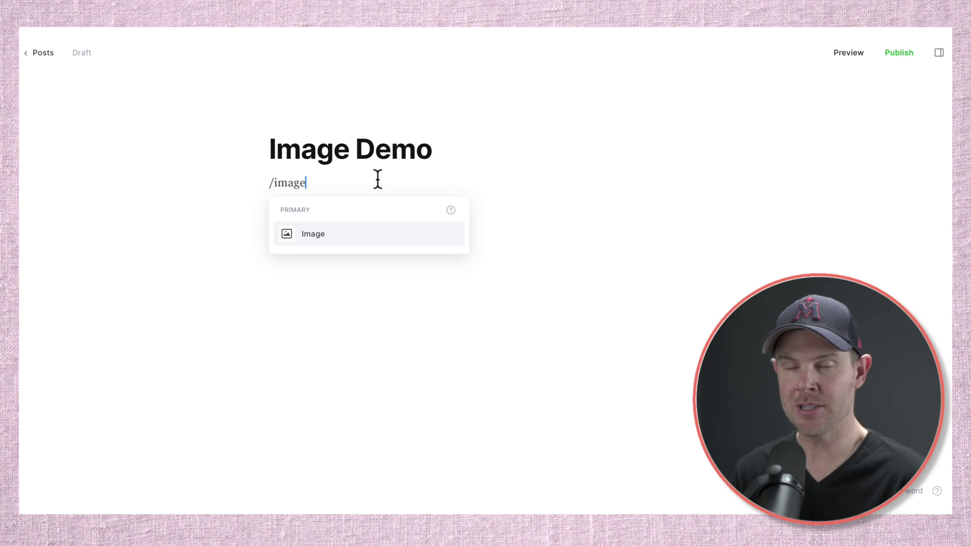
pyautogui.press('BackSpace')
pyautogui.press('BackSpace')
pyautogui.press('BackSpace')
pyautogui.press('BackSpace')
pyautogui.press('BackSpace')
pyautogui.press('BackSpace')
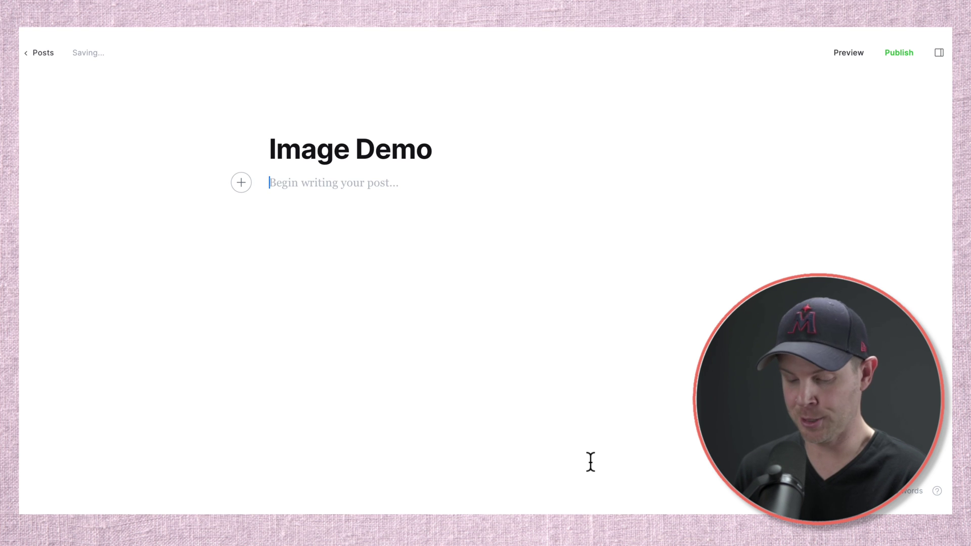
# Add an Unsplash card with /un, search 'website' and insert the desk setup photo
pyautogui.write('/un')
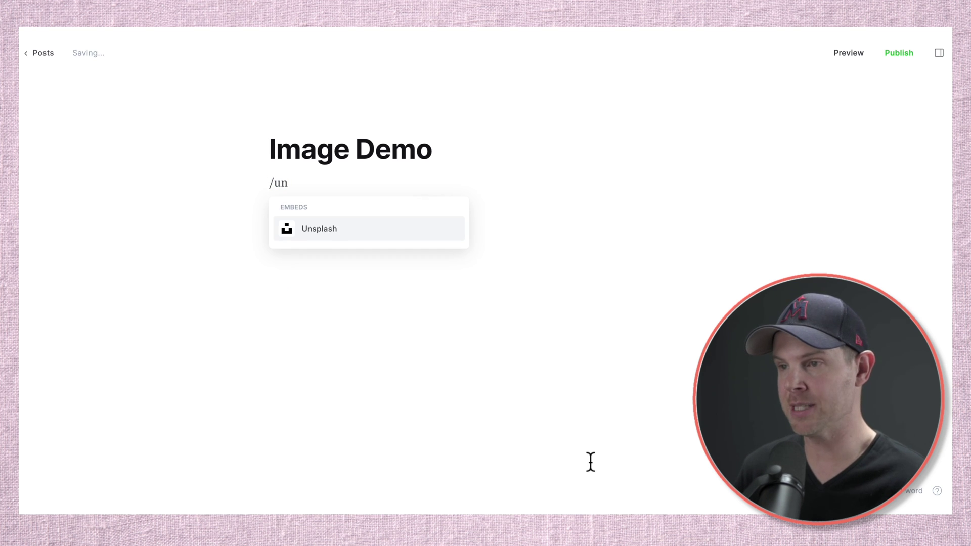
pyautogui.press('Return')
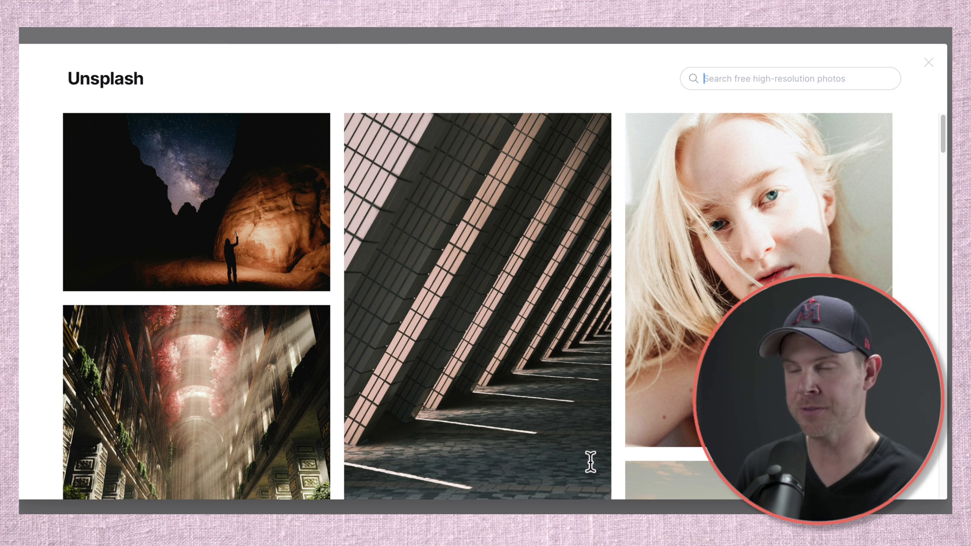
pyautogui.write('website')
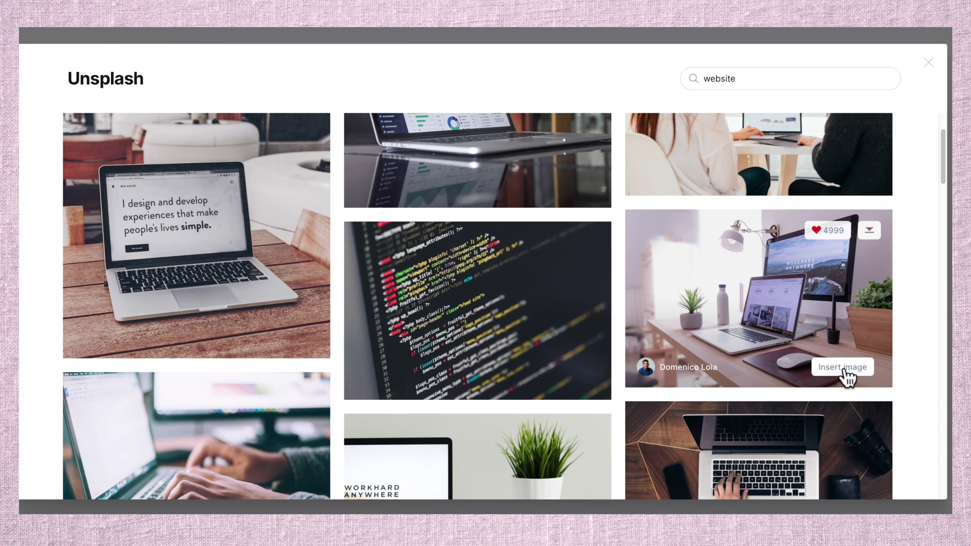
pyautogui.click(842, 367)
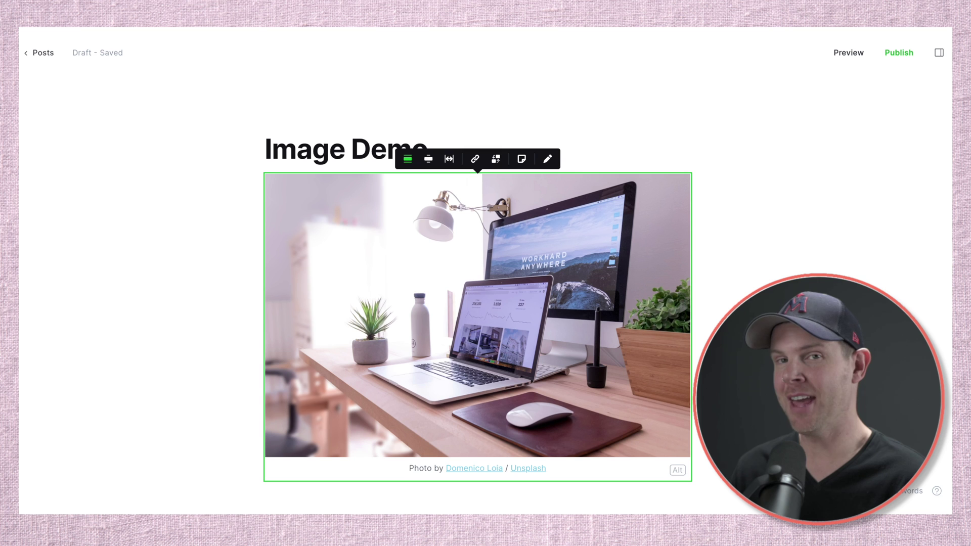
# In the image editor, redact the monitor text and draw a red arrow at the water bottle
pyautogui.click(548, 159)
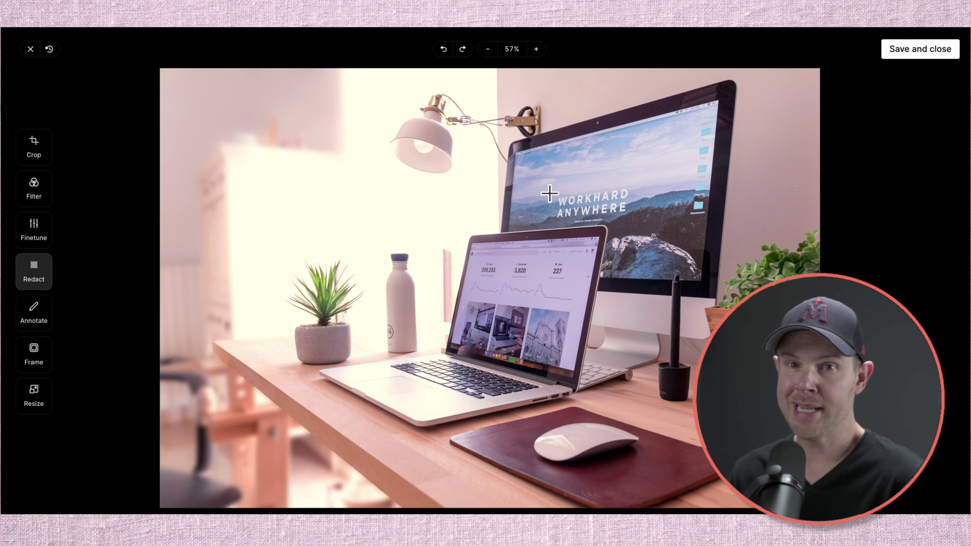
pyautogui.moveTo(550, 192); pyautogui.dragTo(644, 215)
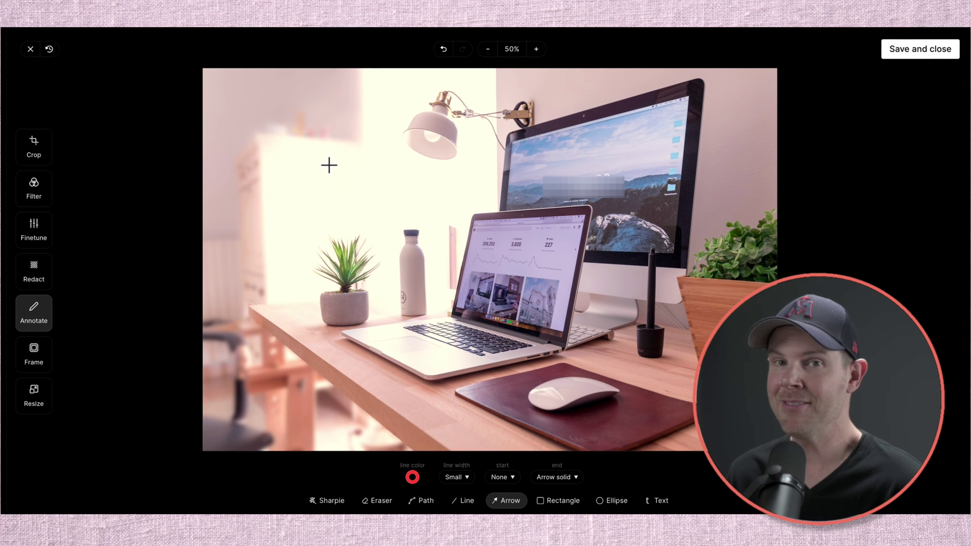
pyautogui.moveTo(327, 156)
pyautogui.mouseDown()
pyautogui.moveTo(386, 206)
pyautogui.moveTo(398, 231)
pyautogui.mouseUp()
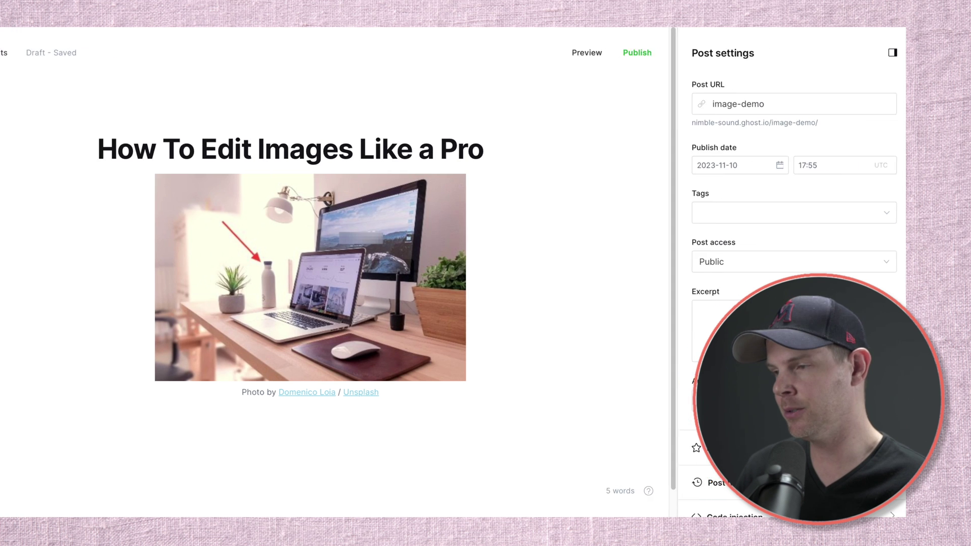
# Paste the meta title 'Create Amazing Posts on Ghost' and a meta description
pyautogui.scroll(-5, 875, 371)
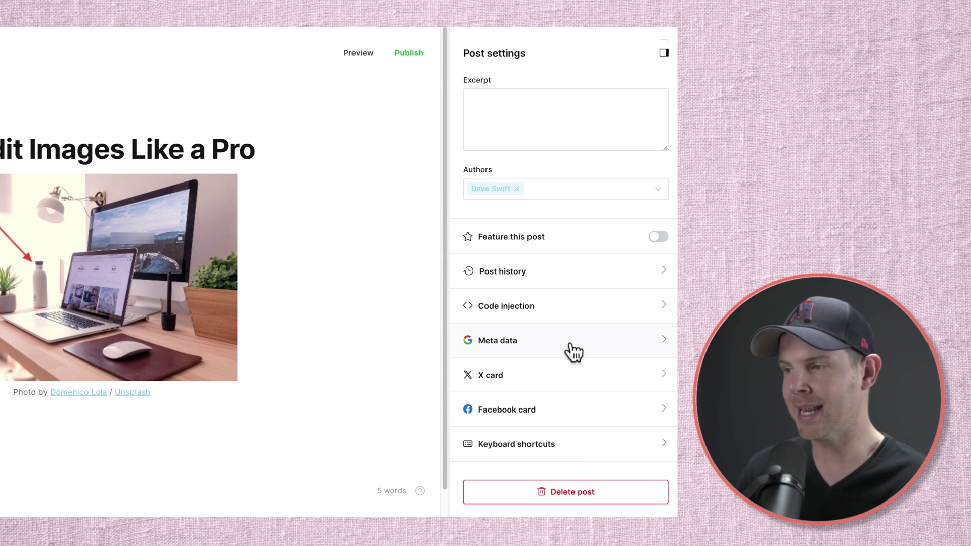
pyautogui.click(574, 353)
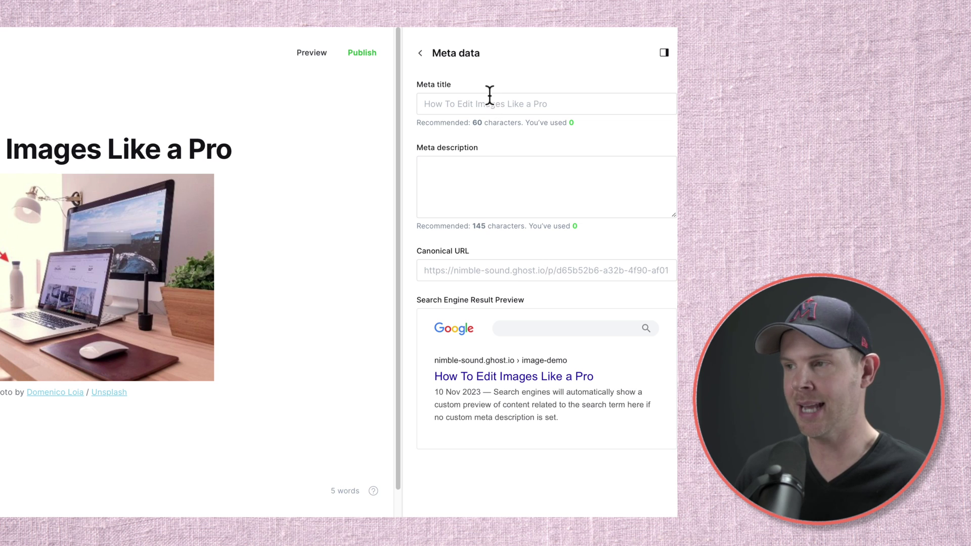
pyautogui.click(474, 103)
pyautogui.write('Create Amazing Posts on Ghost')
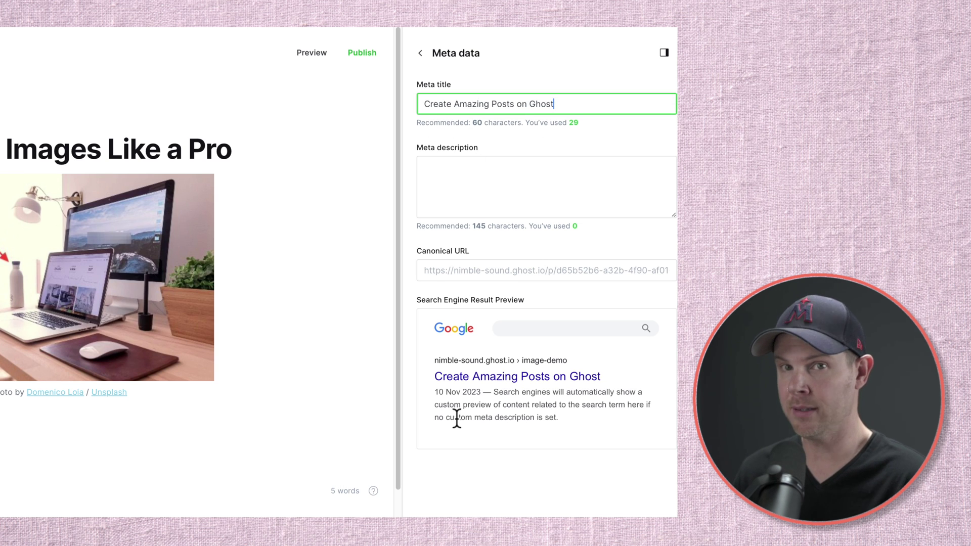
pyautogui.press('Tab')
pyautogui.write('Everyone is working too hard, just to publish their content. You gotta try ghost!')
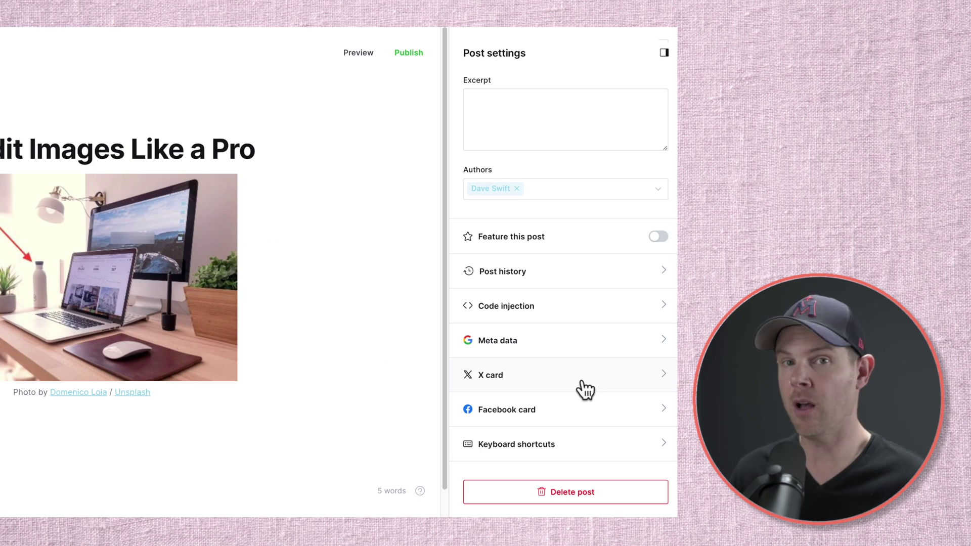
# Review the X card and Facebook card sharing settings
pyautogui.click(586, 386)
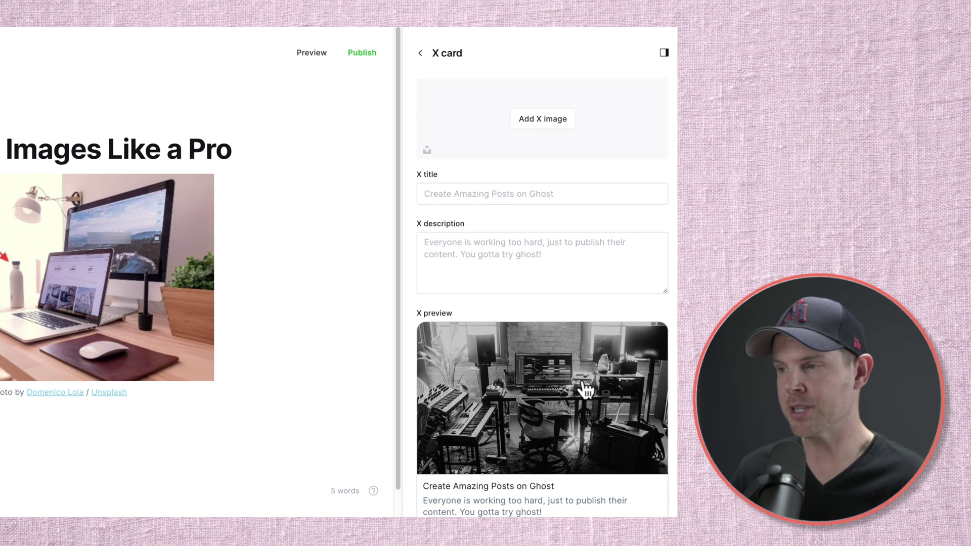
pyautogui.scroll(-1, 583, 383)
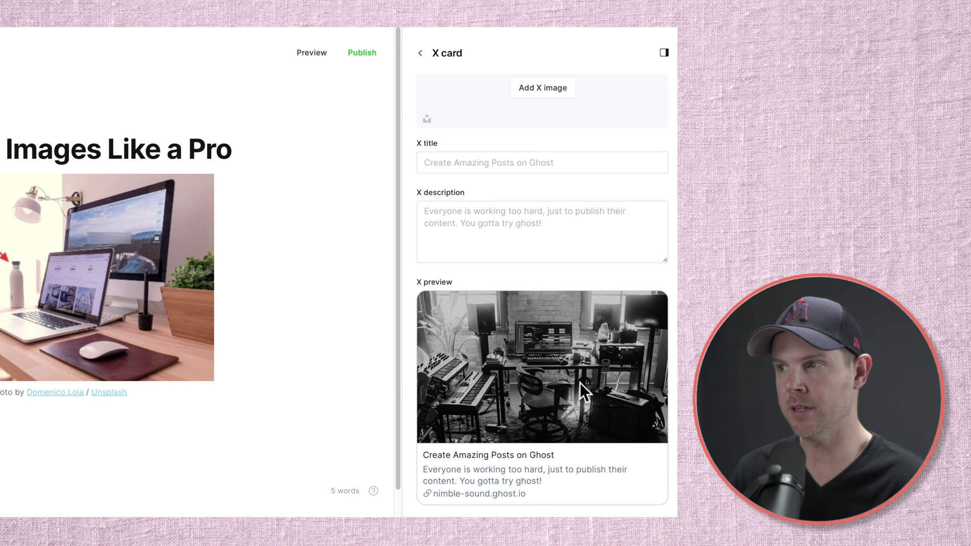
pyautogui.click(530, 424)
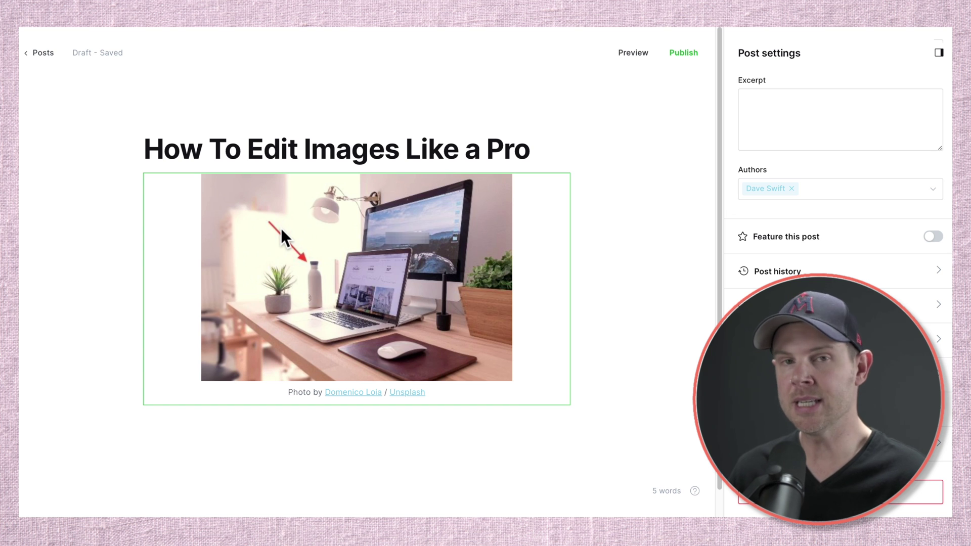
# Preview the post's social share cards for Facebook, X and Google
pyautogui.click(631, 226)
pyautogui.click(632, 53)
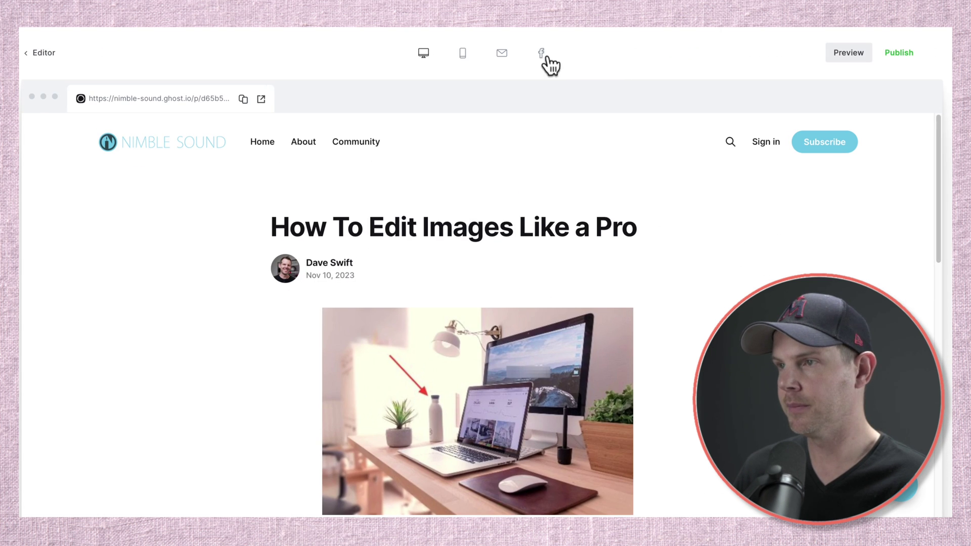
pyautogui.click(541, 53)
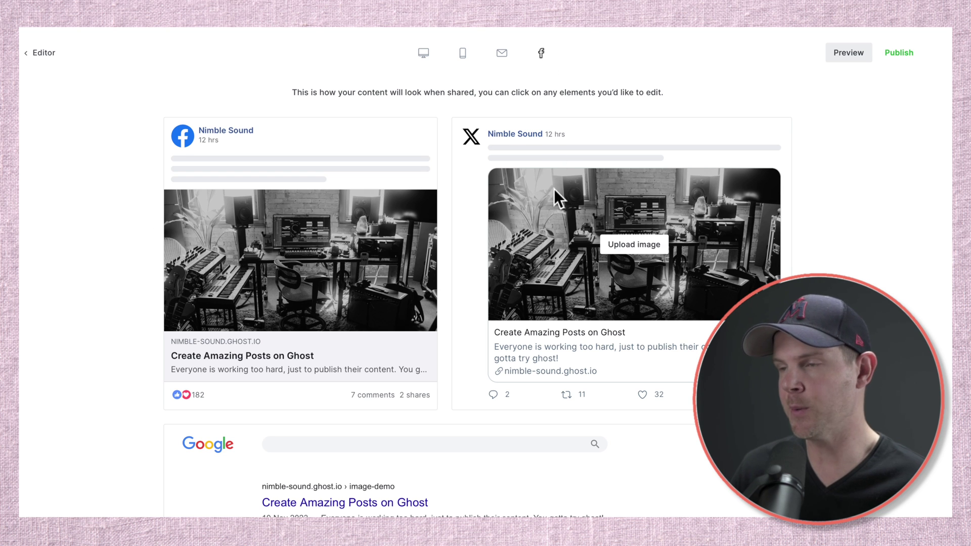
pyautogui.scroll(-2, 581, 202)
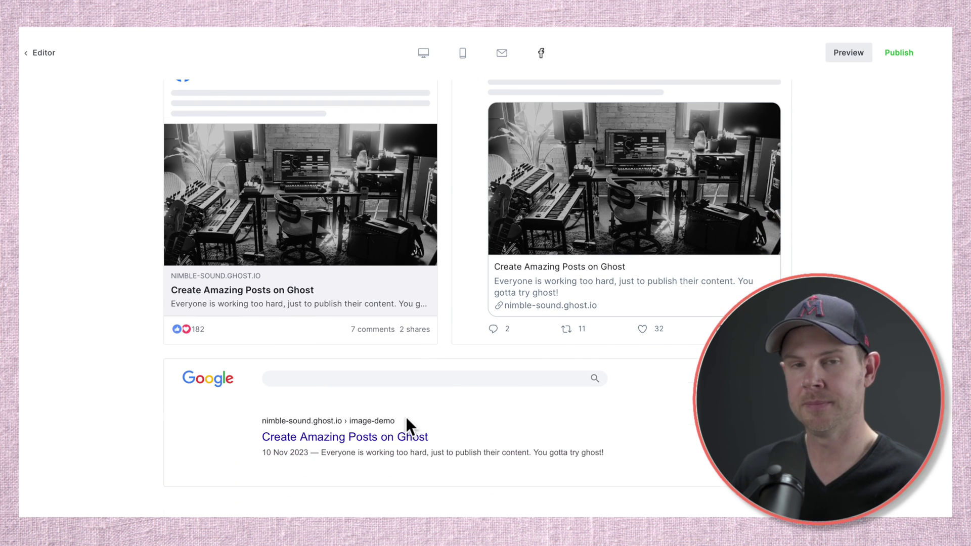
pyautogui.scroll(2, 405, 419)
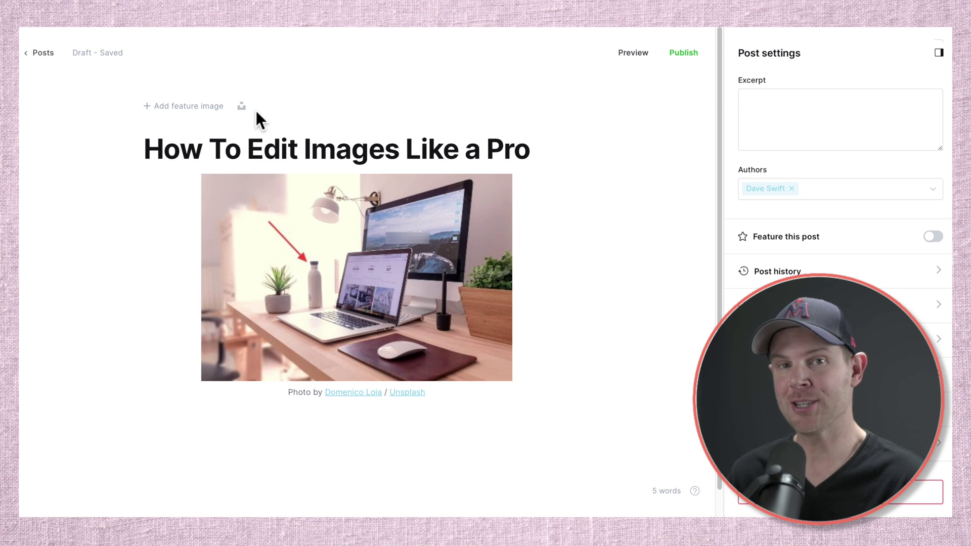
# Set an Unsplash 'Desk Setups' photo as the feature image and preview the post
pyautogui.click(242, 106)
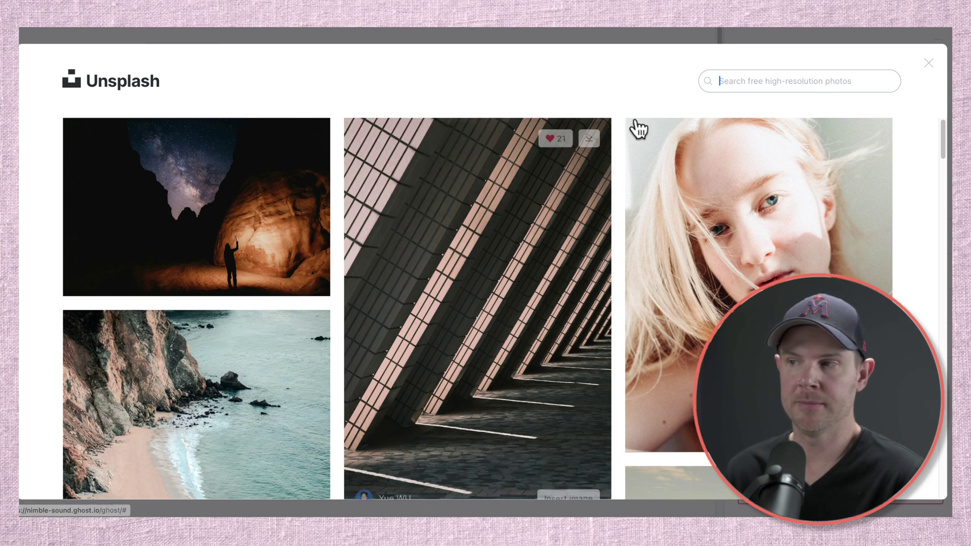
pyautogui.write('Desk Setups')
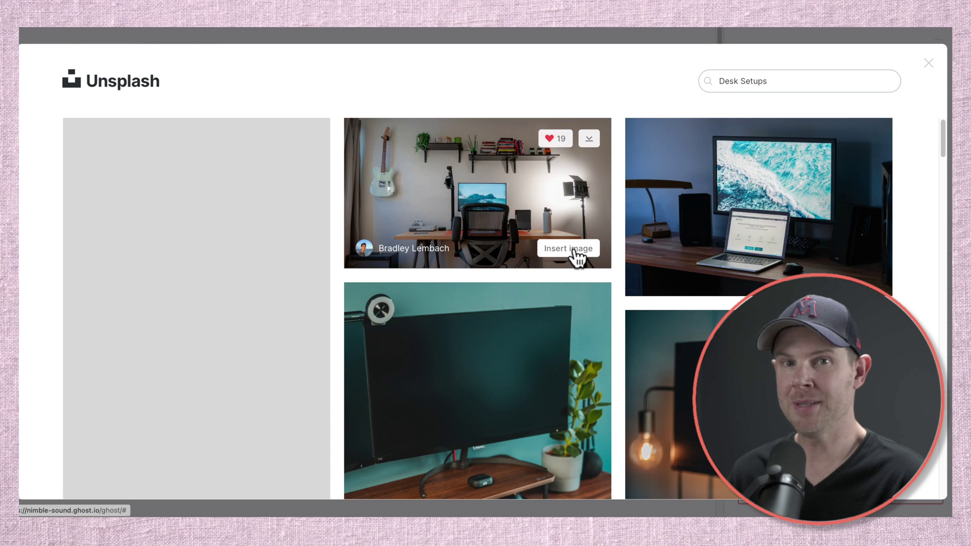
pyautogui.click(568, 248)
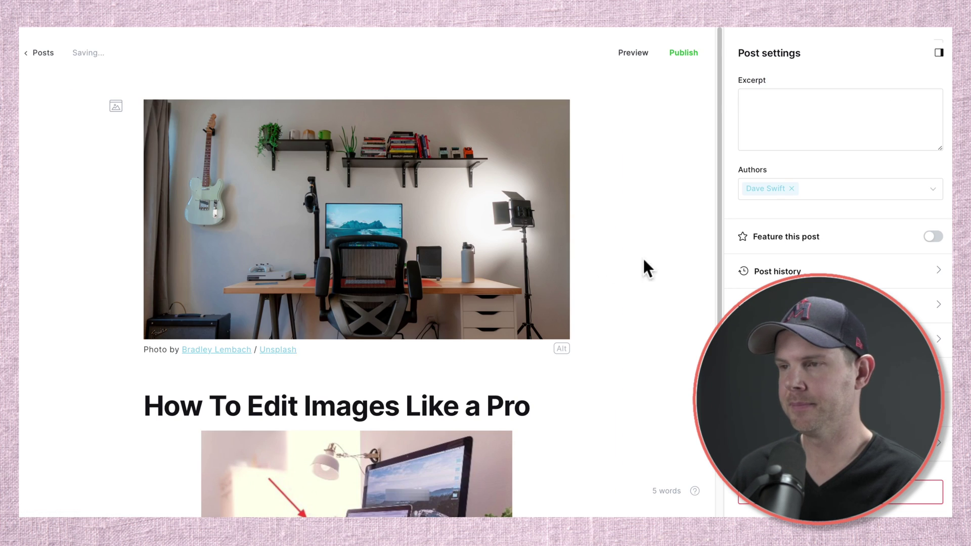
pyautogui.click(638, 53)
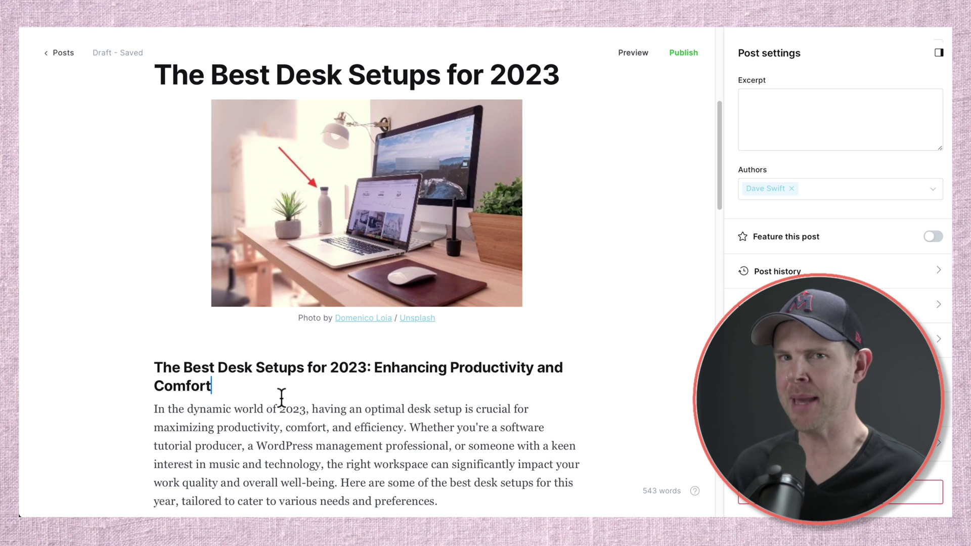
pyautogui.scroll(-5, 281, 397)
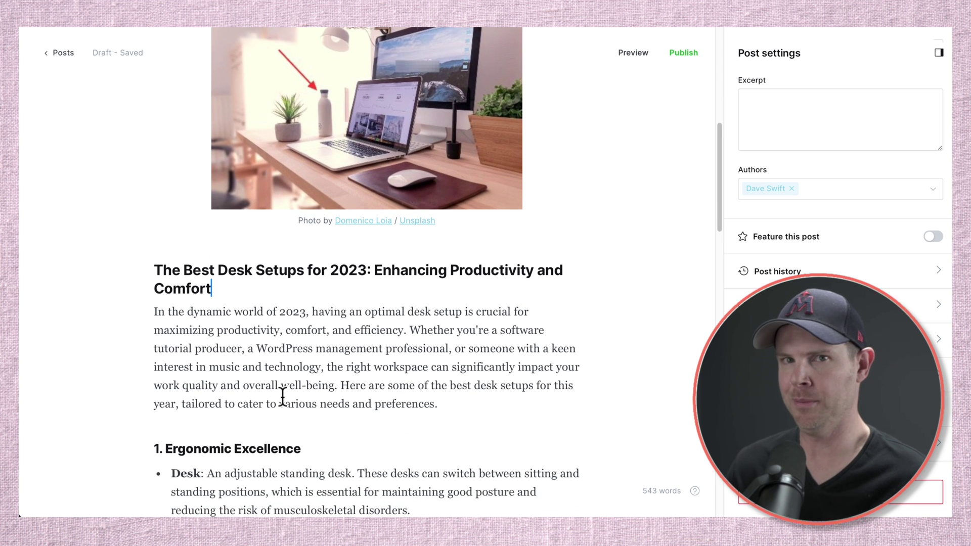
# Complete the line 'Clean and distraction free.' and format it as an italic heading
pyautogui.scroll(-1, 282, 397)
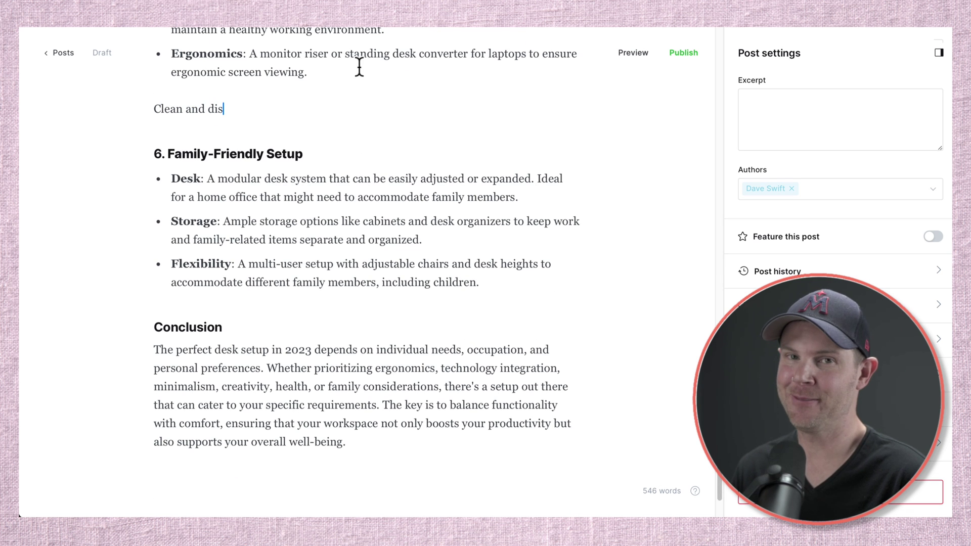
pyautogui.write('tion free')
pyautogui.press('Return')
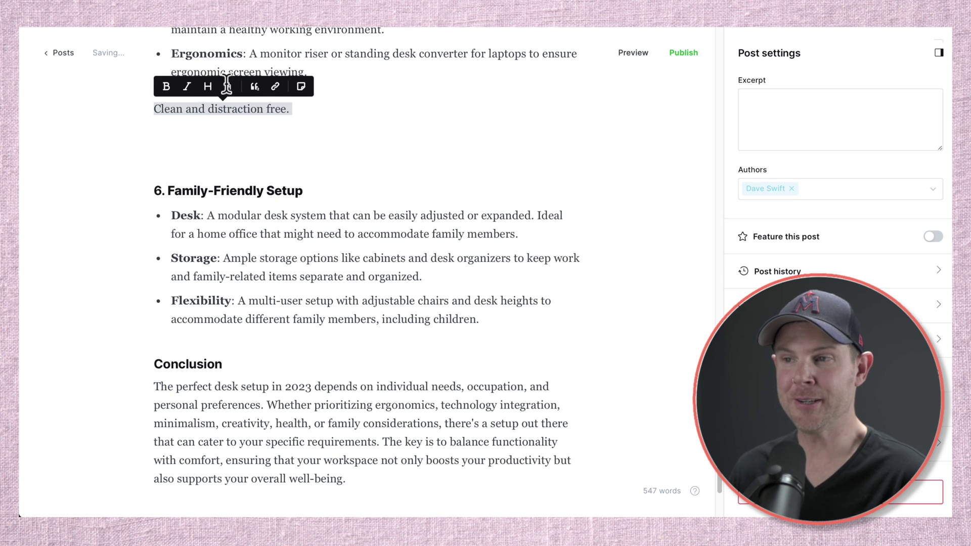
pyautogui.click(208, 88)
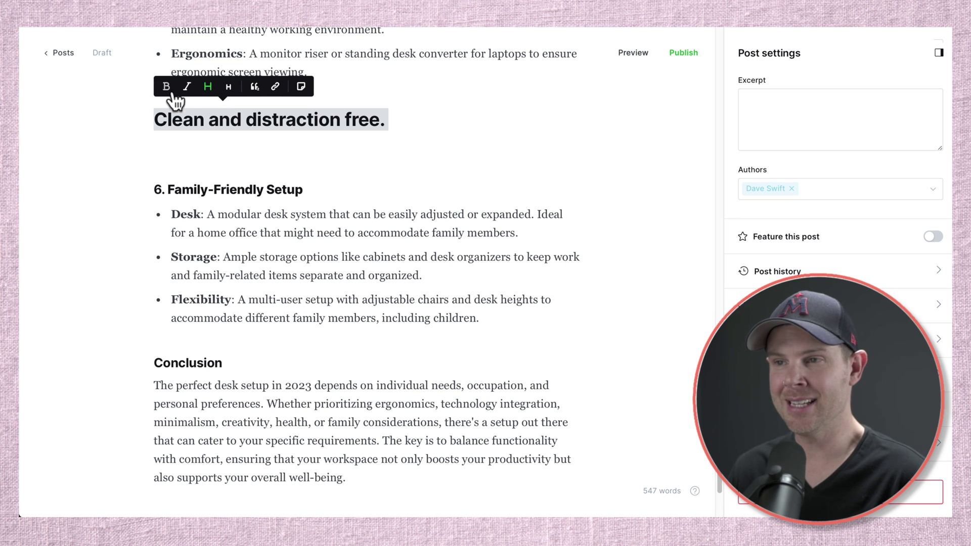
pyautogui.click(267, 150)
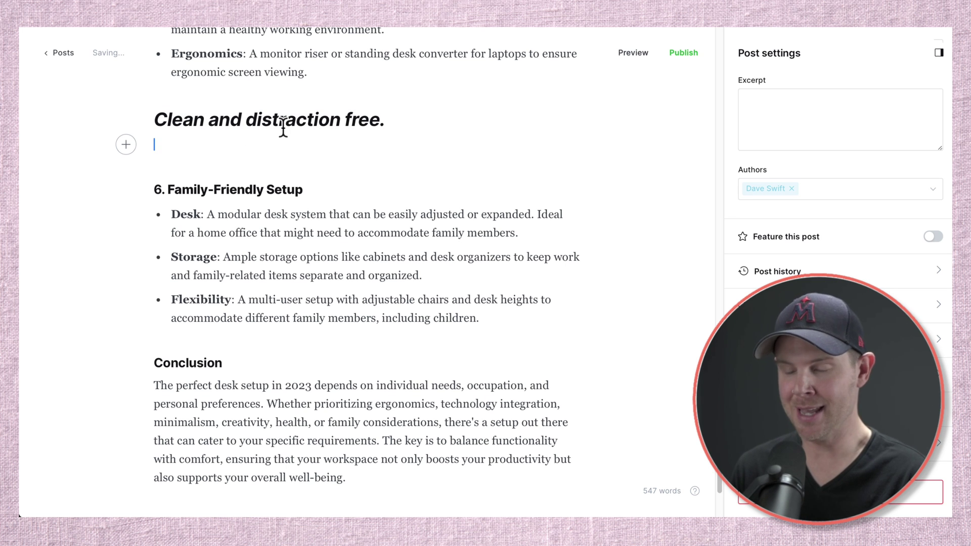
# Add the H2 line 'This is an H2 Heading!' and embed the Kissmetrics YouTube video below
pyautogui.write('This is an H2 Heading!')
pyautogui.write('/')
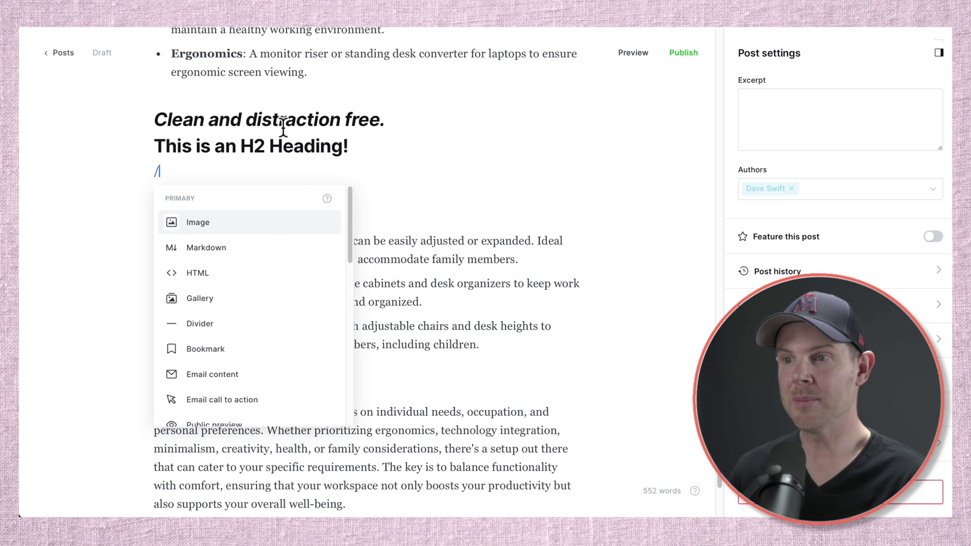
pyautogui.moveTo(354, 238); pyautogui.dragTo(341, 348)
pyautogui.press('BackSpace')
pyautogui.press('BackSpace')
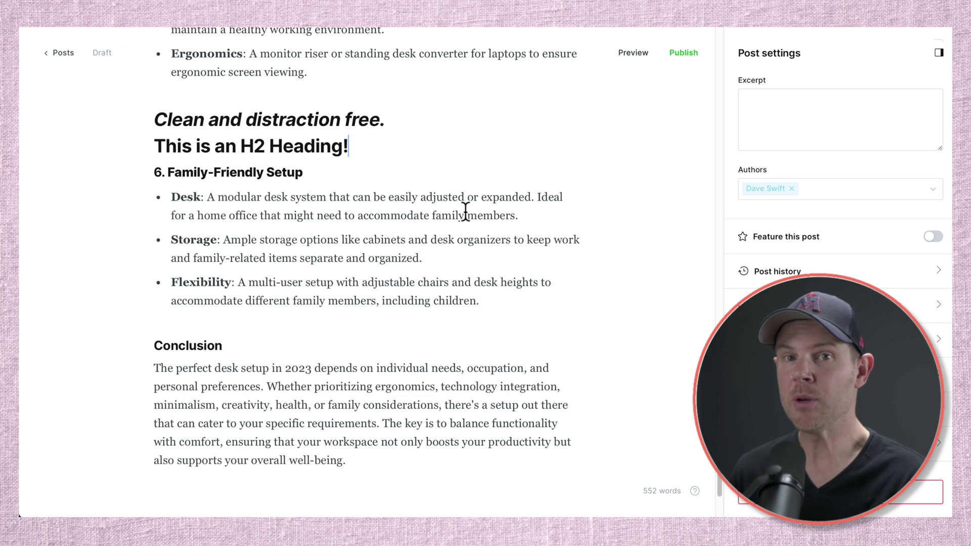
pyautogui.press('Return')
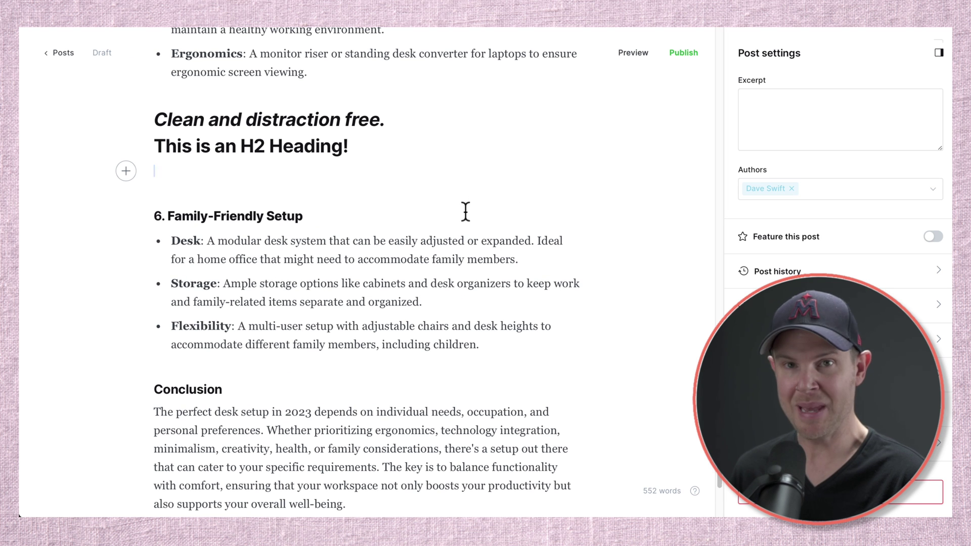
pyautogui.hotkey('ctrl', 'v')
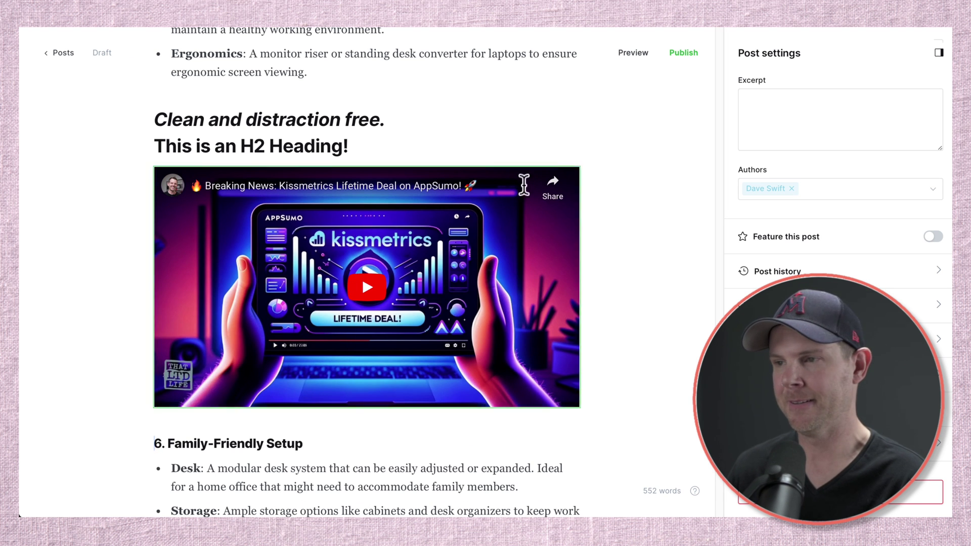
# Paste the logo image after the Conclusion and save it as the snippet 'ds logo'
pyautogui.scroll(-7, 465, 211)
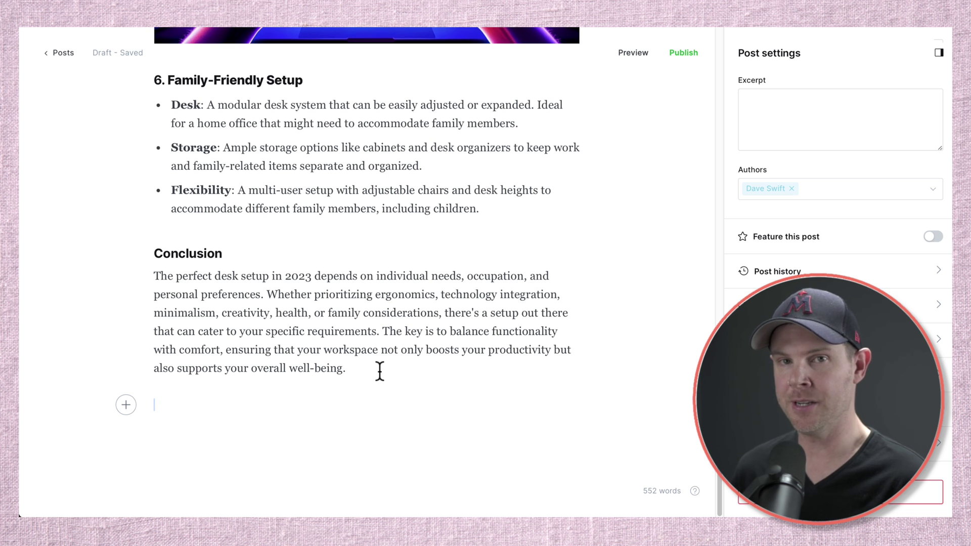
pyautogui.hotkey('ctrl', 'v')
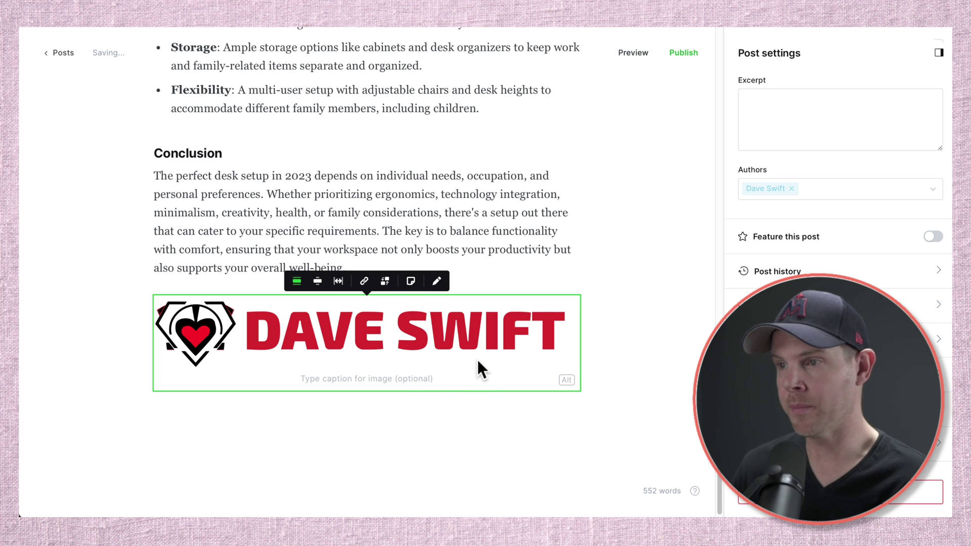
pyautogui.click(411, 283)
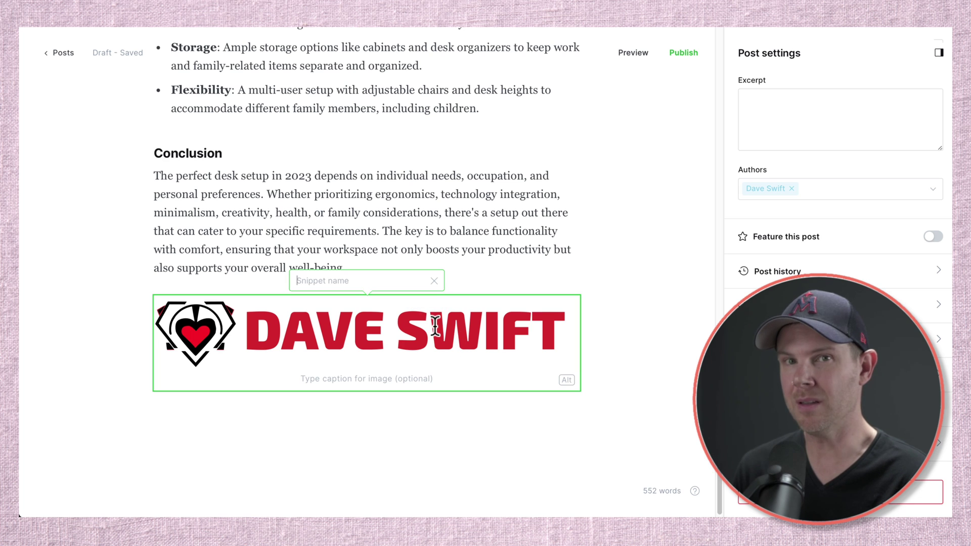
pyautogui.write('ds logo')
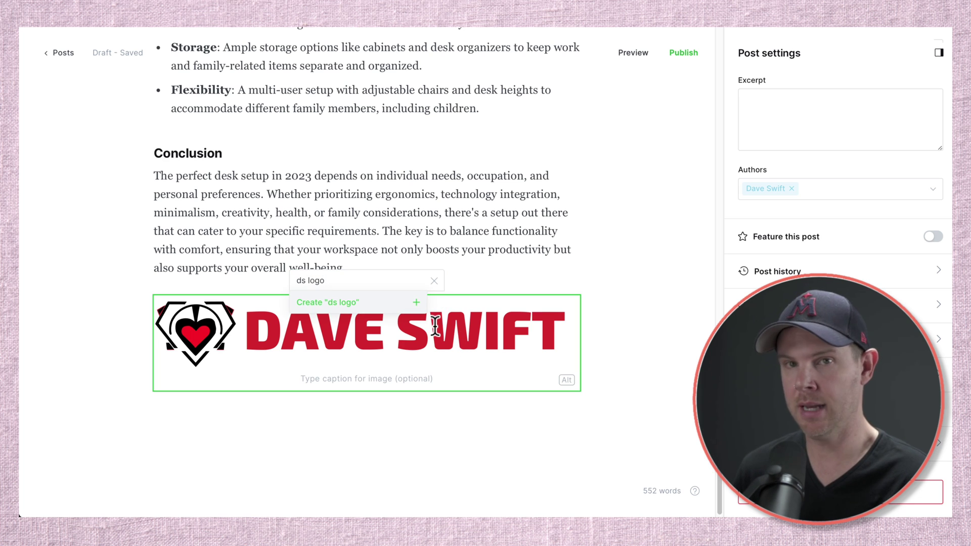
pyautogui.press('Return')
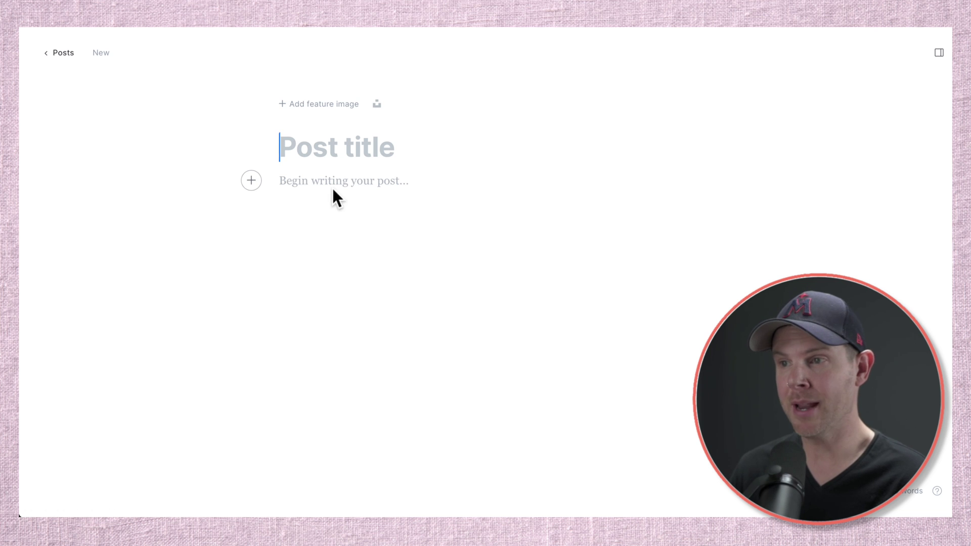
# Insert the 'ds logo' snippet with /ds at the top of a new post's body
pyautogui.click(332, 188)
pyautogui.write('/ds')
pyautogui.press('Return')
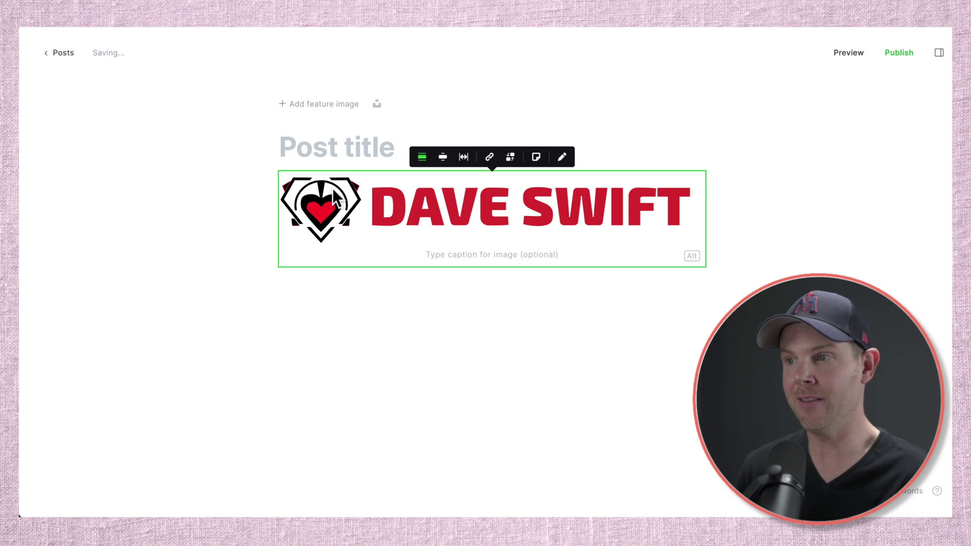
pyautogui.press('Return')
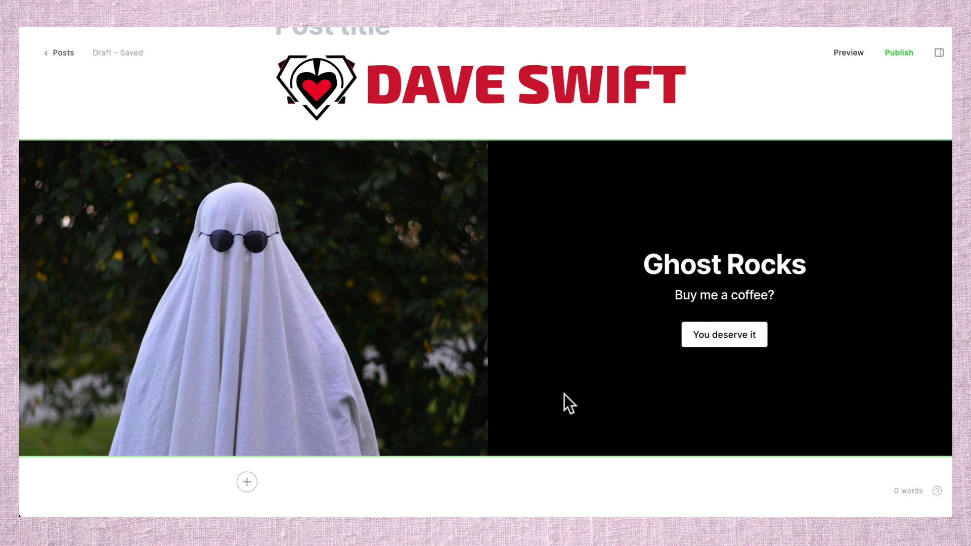
# Save the Ghost Rocks 'Buy me a coffee?' card as the buy-me-a-coffee snippet
pyautogui.click(566, 392)
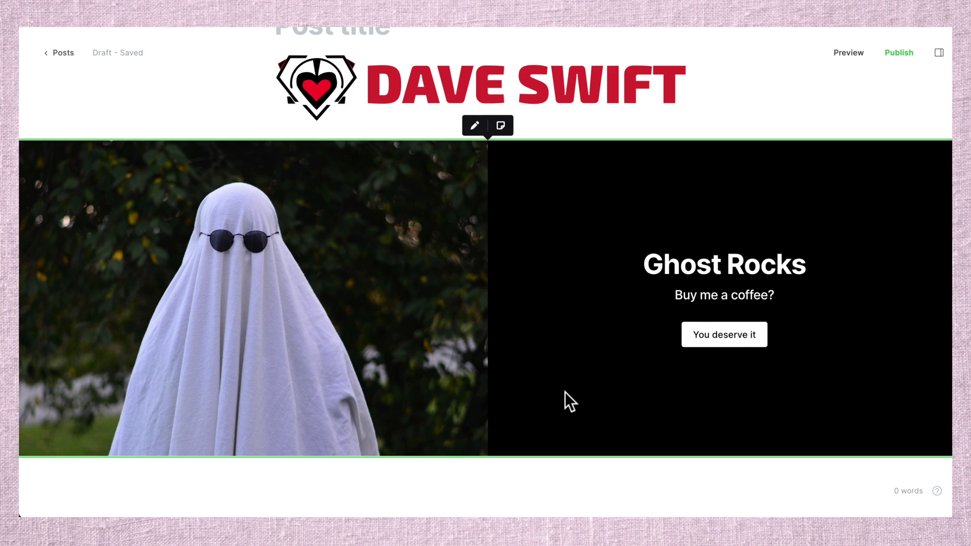
pyautogui.click(501, 127)
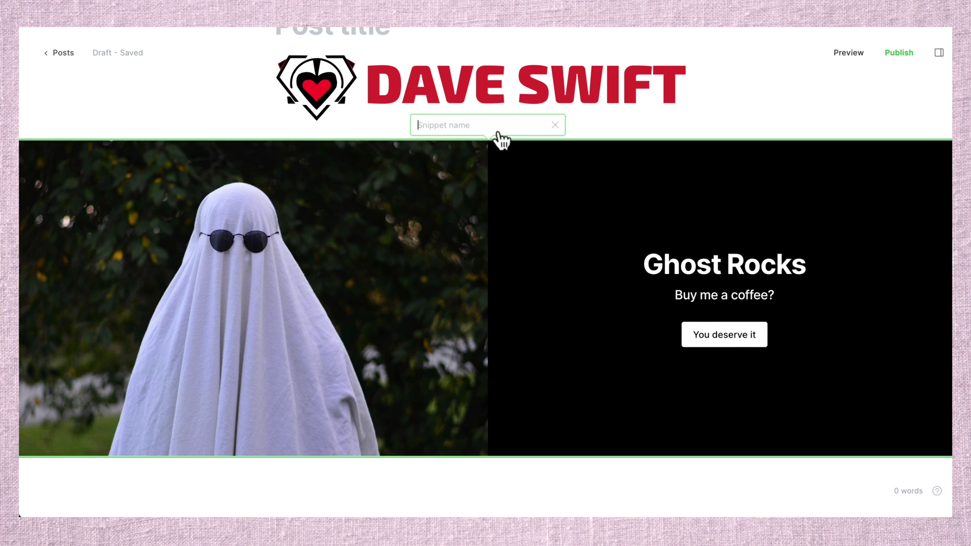
pyautogui.write('buy-me-a')
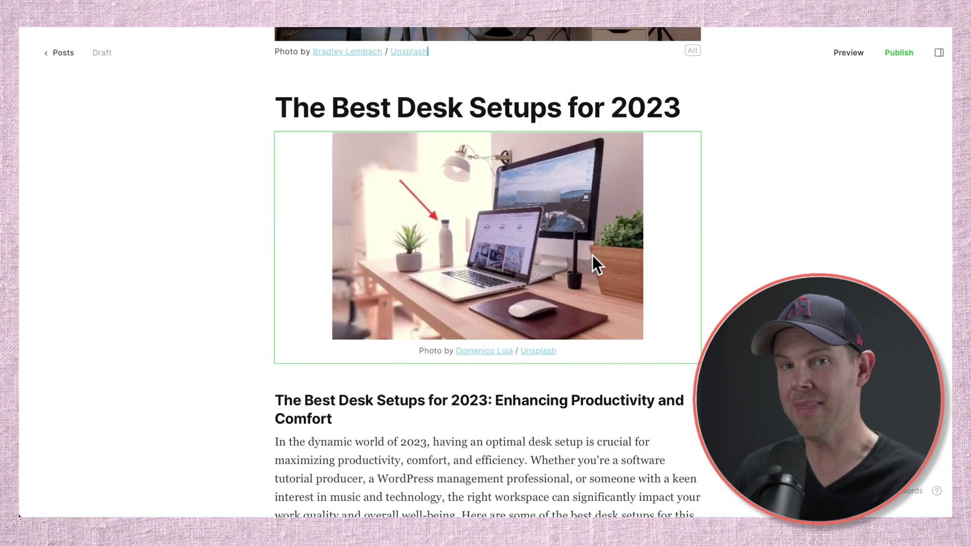
# Insert the buy-me-a-coffee snippet on a new line after the desk post's intro
pyautogui.scroll(-8, 593, 255)
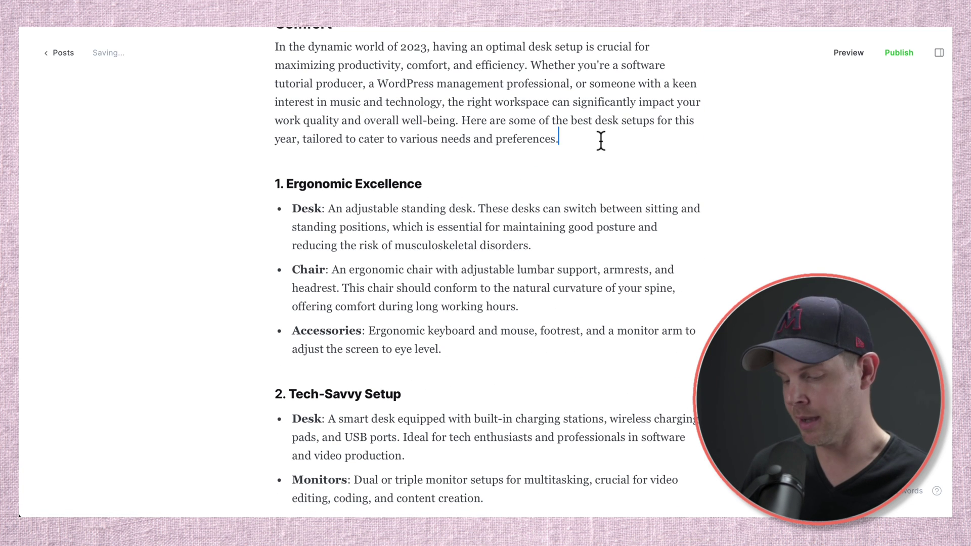
pyautogui.press('Return')
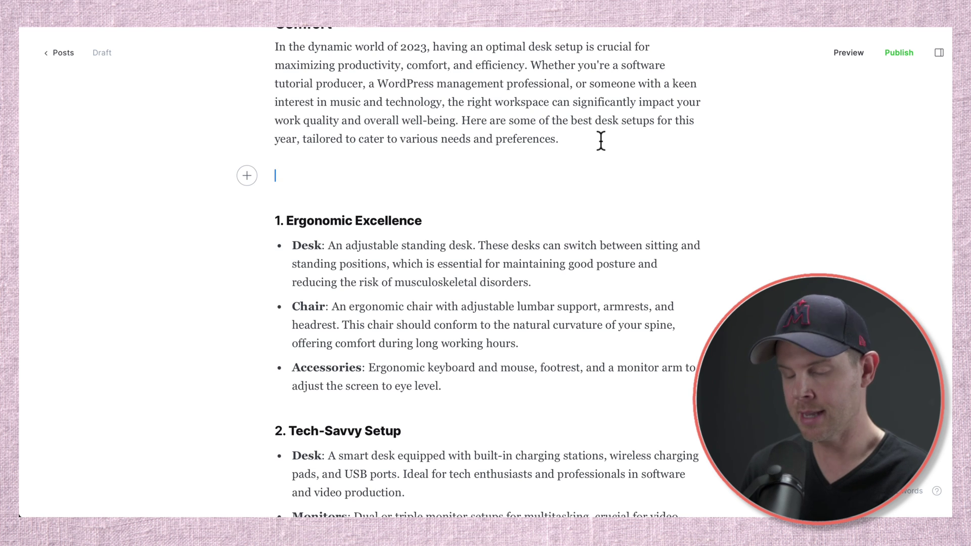
pyautogui.write('/buy')
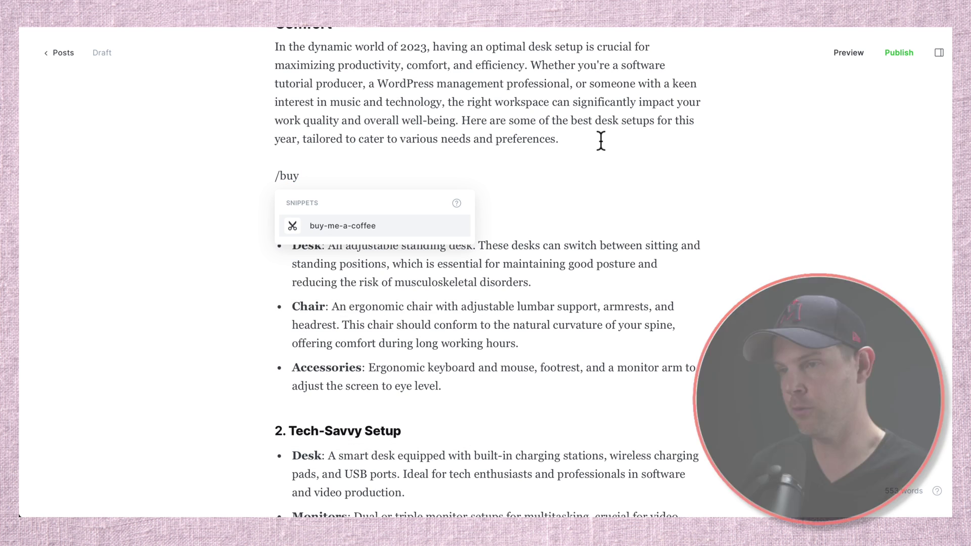
pyautogui.press('Return')
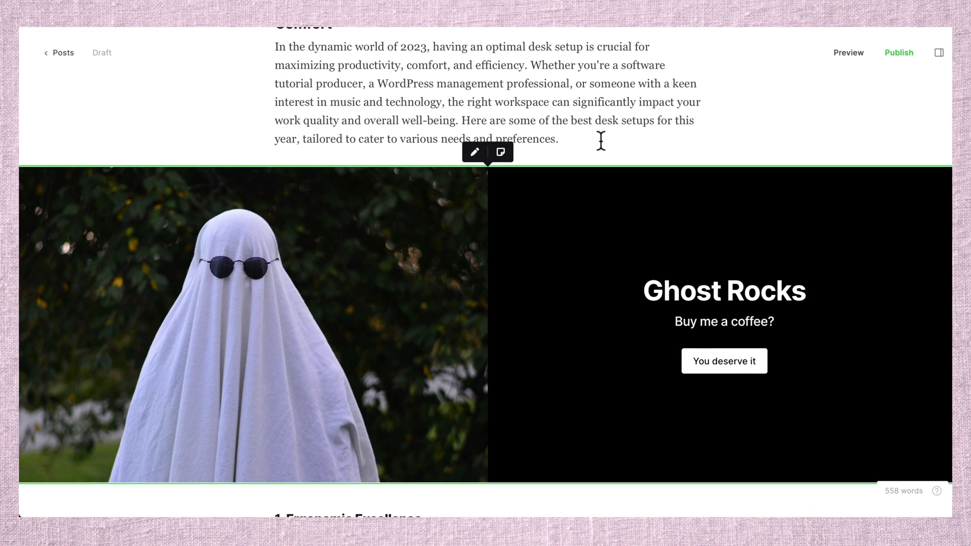
pyautogui.click(600, 140)
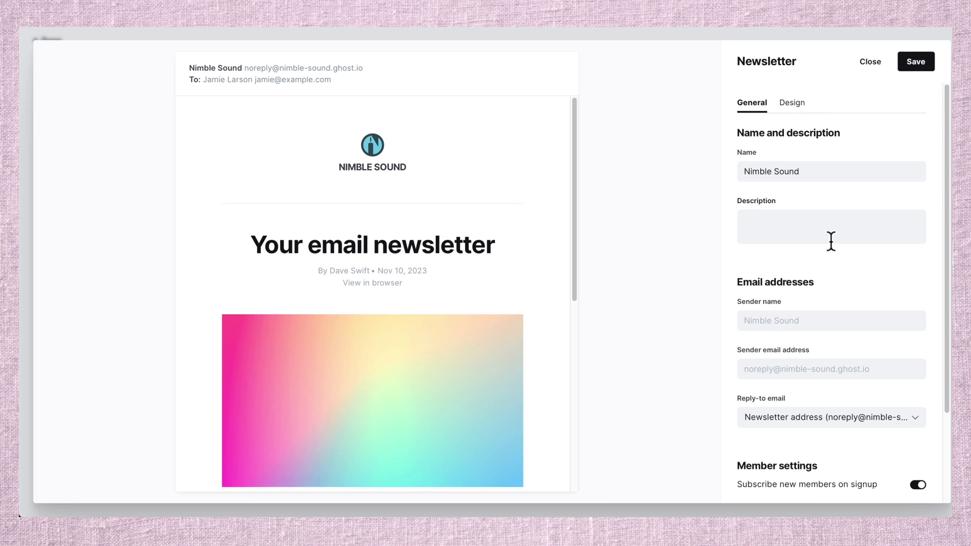
# Turn off the newsletter's publication icon, publication title, feature image and Powered by Ghost badge
pyautogui.click(792, 103)
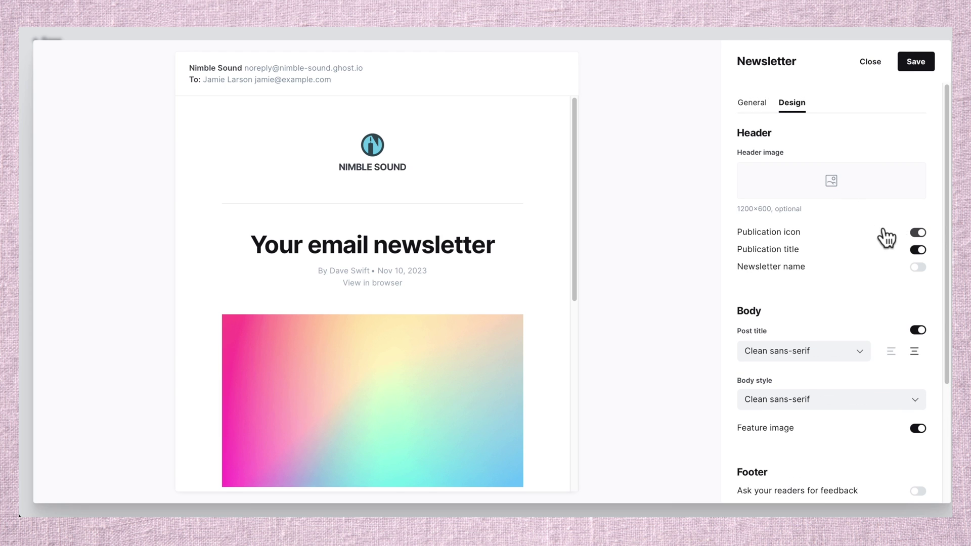
pyautogui.click(918, 232)
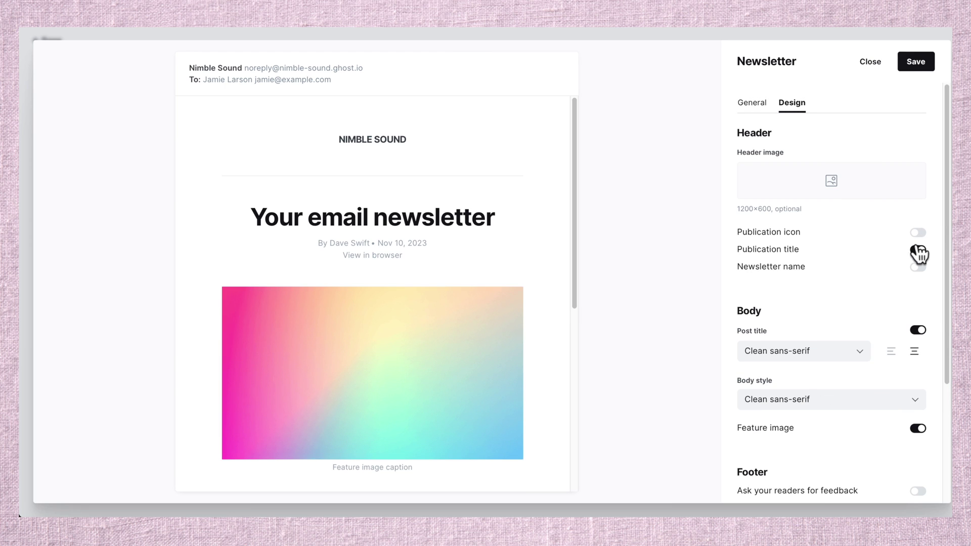
pyautogui.click(920, 250)
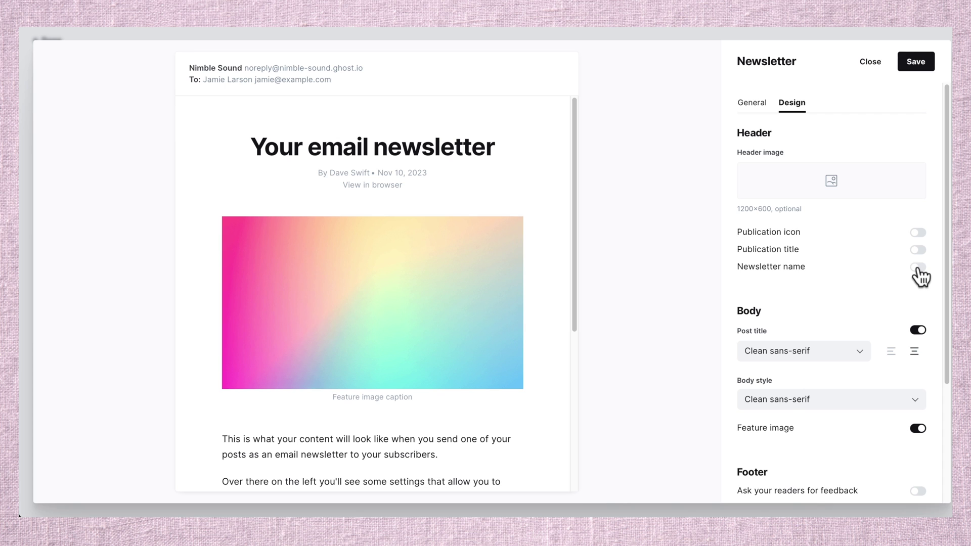
pyautogui.click(919, 428)
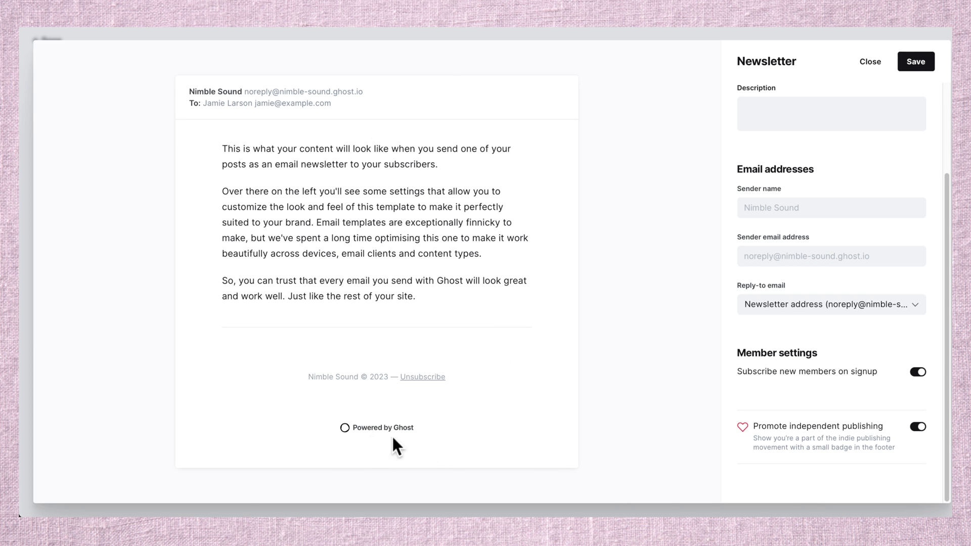
pyautogui.click(929, 427)
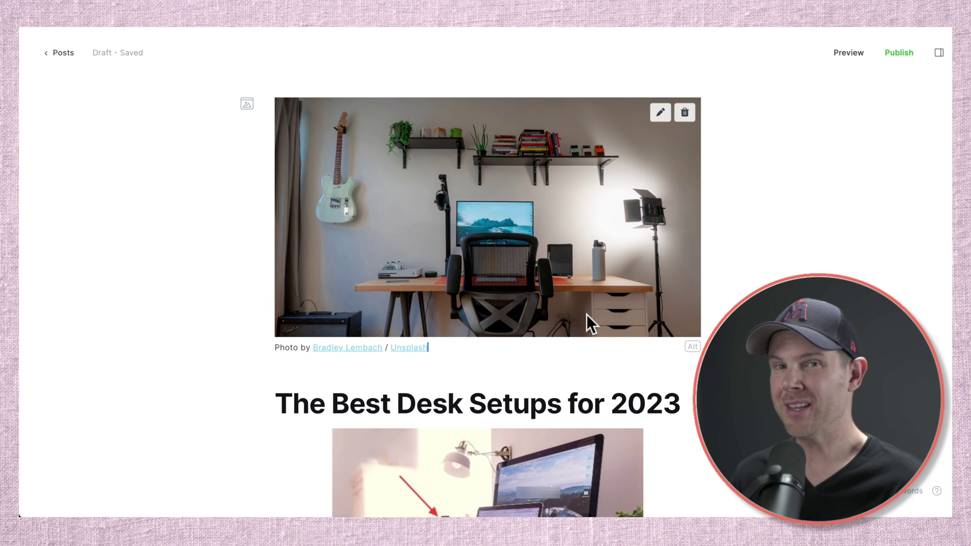
pyautogui.scroll(-3, 638, 393)
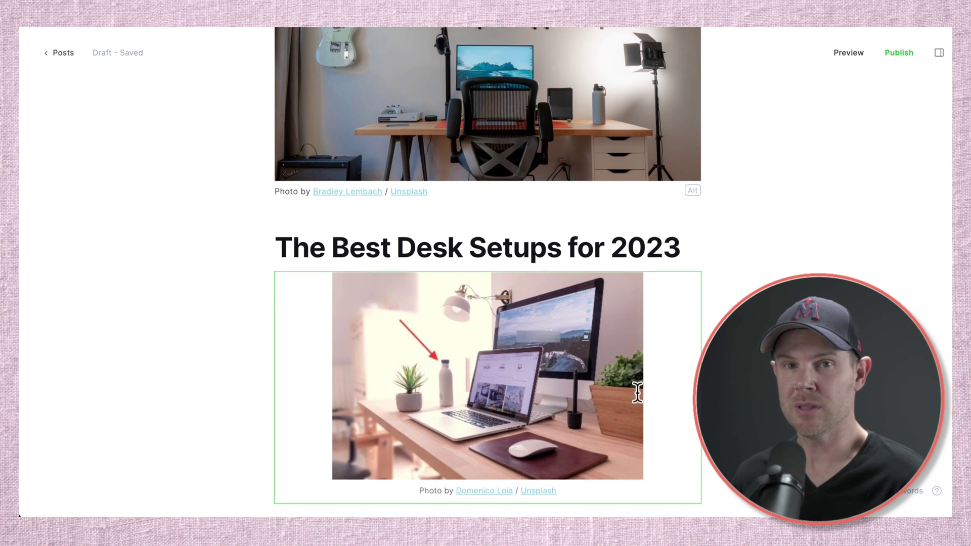
pyautogui.scroll(3, 638, 393)
pyautogui.click(896, 54)
pyautogui.click(426, 234)
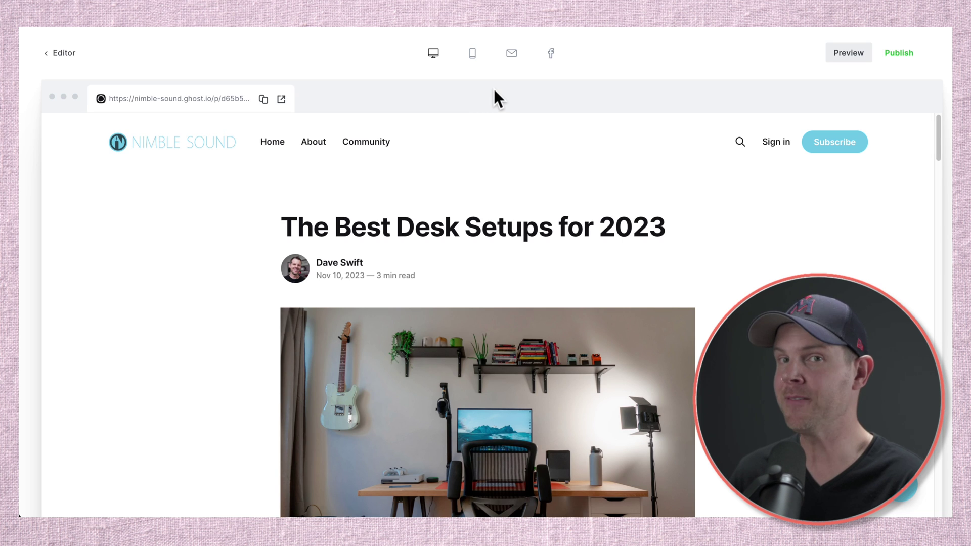
pyautogui.click(512, 54)
pyautogui.scroll(-15, 614, 317)
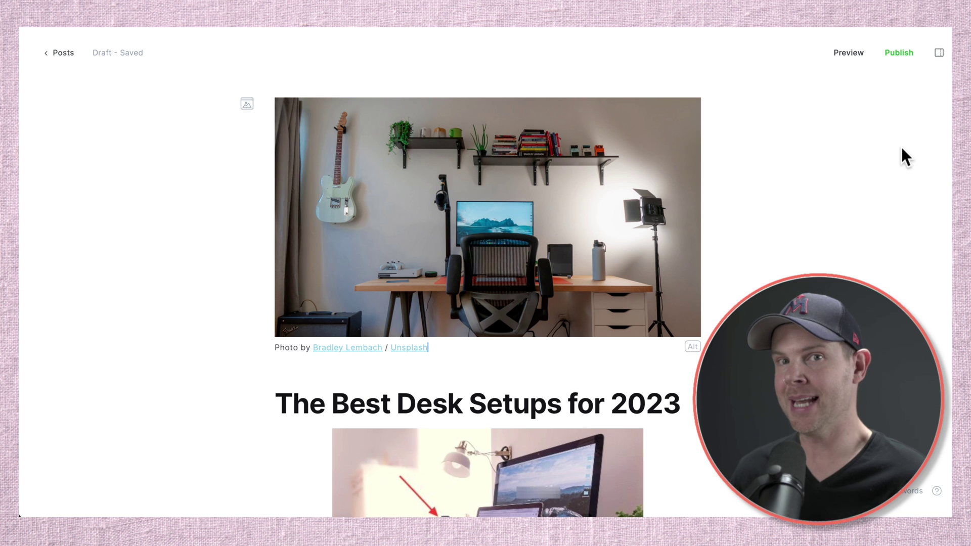
# Set the desk setups post's access to Members only in Post settings
pyautogui.click(938, 52)
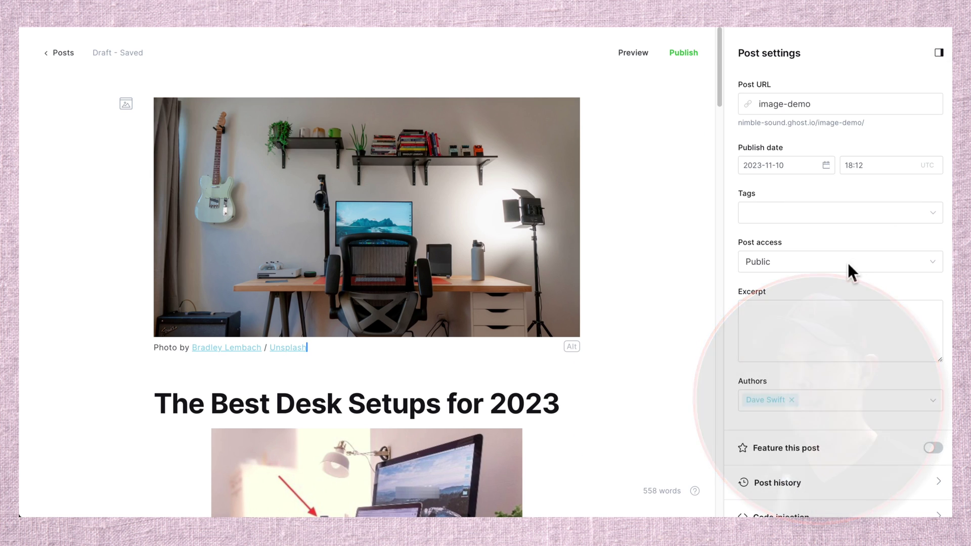
pyautogui.click(779, 265)
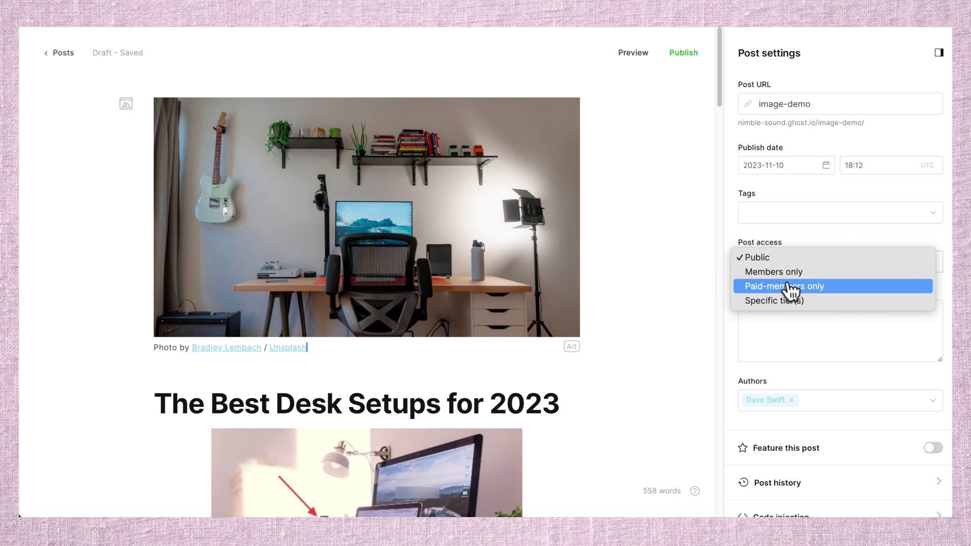
pyautogui.click(787, 273)
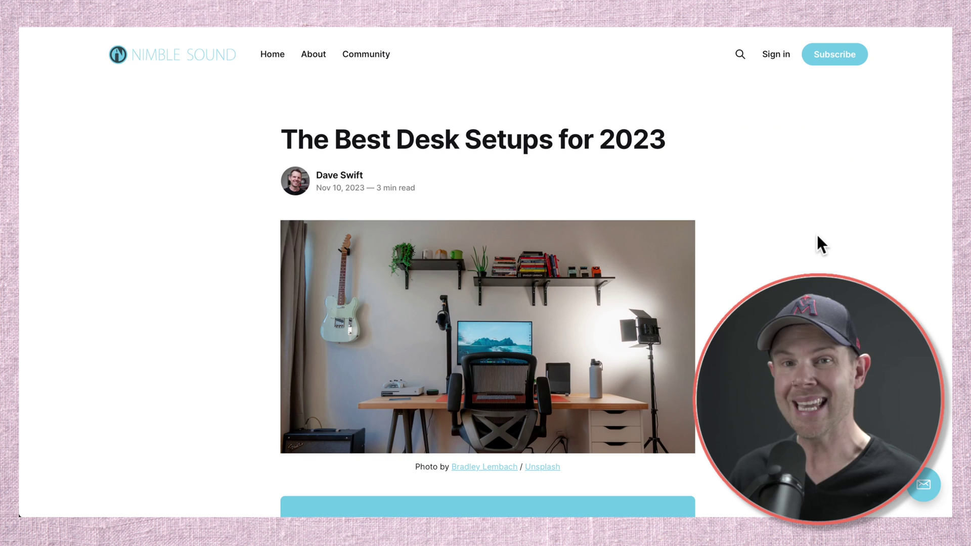
# Scroll the live post and open the signup form from its subscribers-only box
pyautogui.scroll(-3, 817, 237)
pyautogui.scroll(-2, 815, 239)
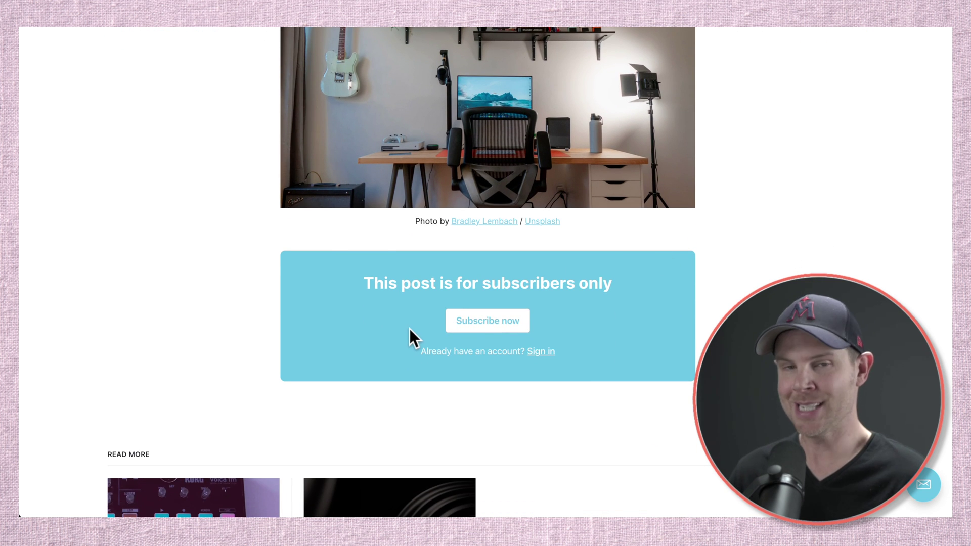
pyautogui.click(505, 323)
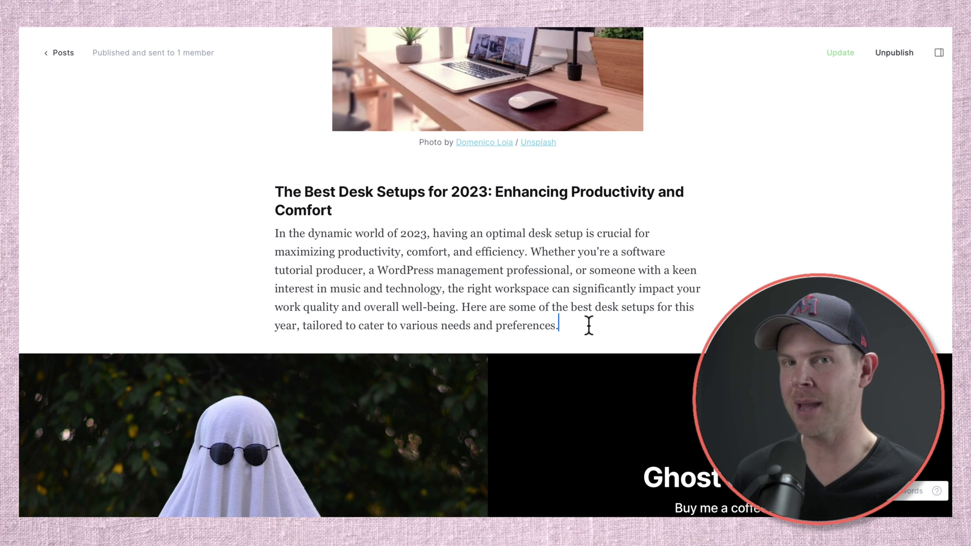
# Insert a Public preview divider right after the intro paragraph using /pre
pyautogui.press('Return')
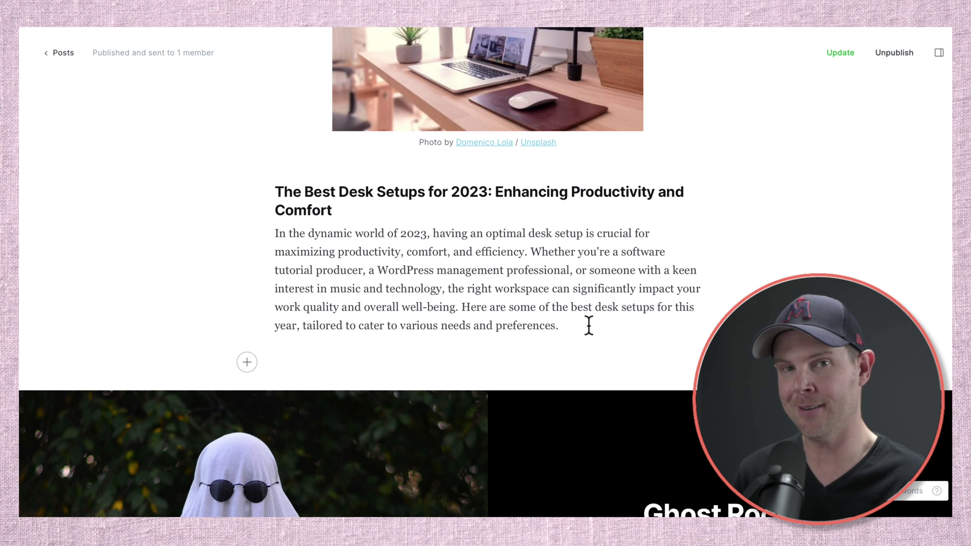
pyautogui.write('/pre')
pyautogui.press('Return')
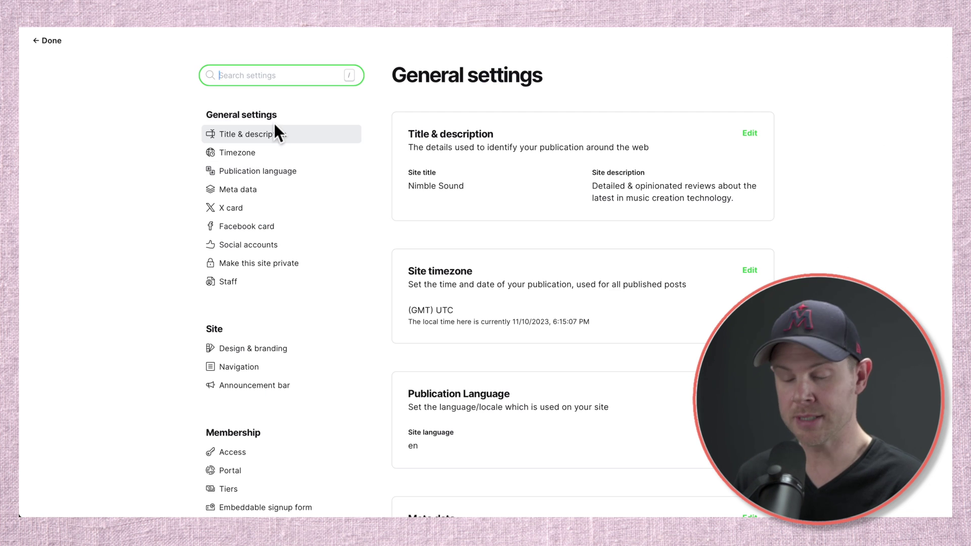
# Change post access to Specific tier(s) for the Nimble Sound and Platinum tiers
pyautogui.write('tier')
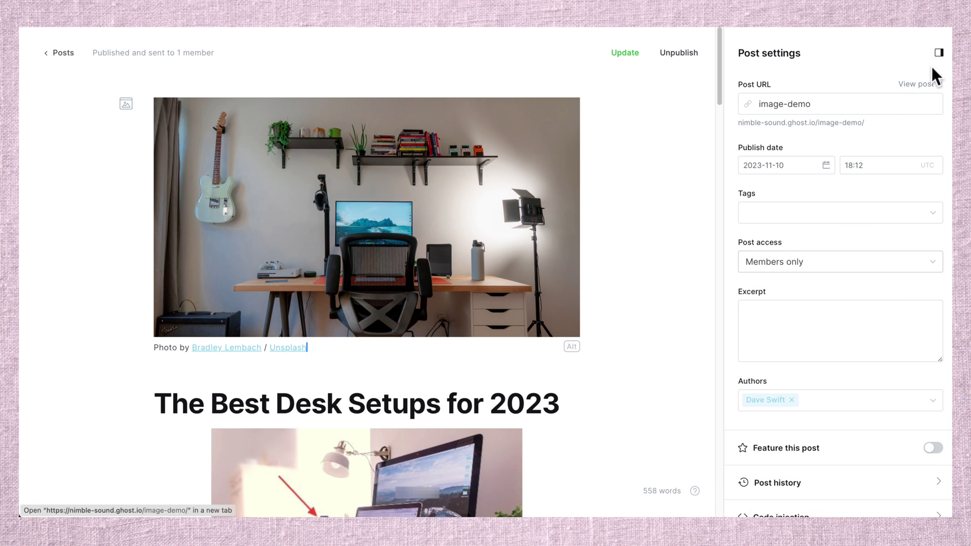
pyautogui.click(799, 268)
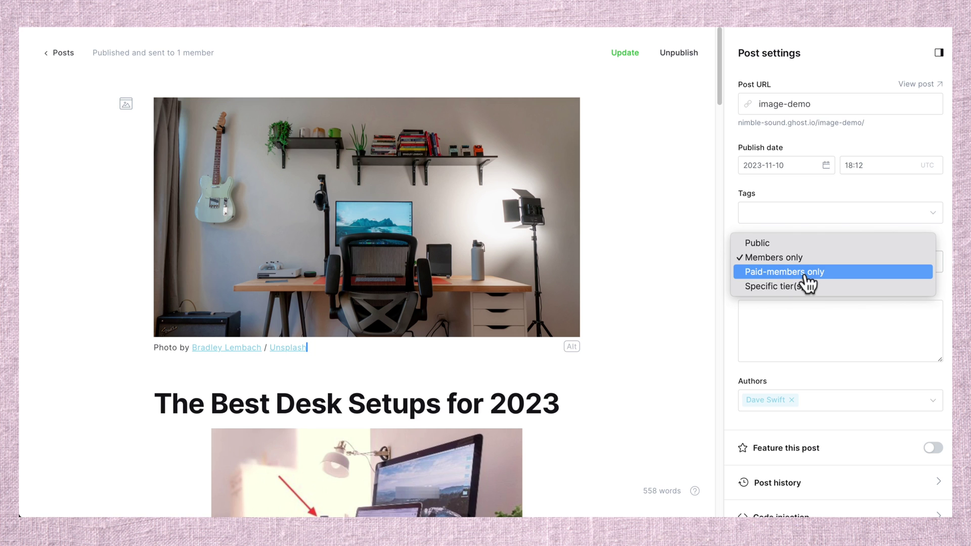
pyautogui.click(805, 284)
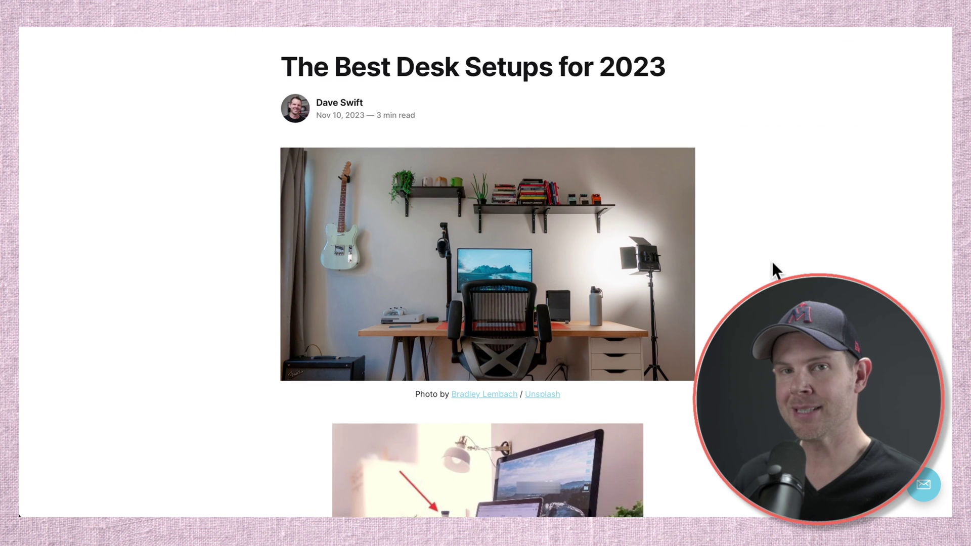
pyautogui.scroll(-10, 774, 264)
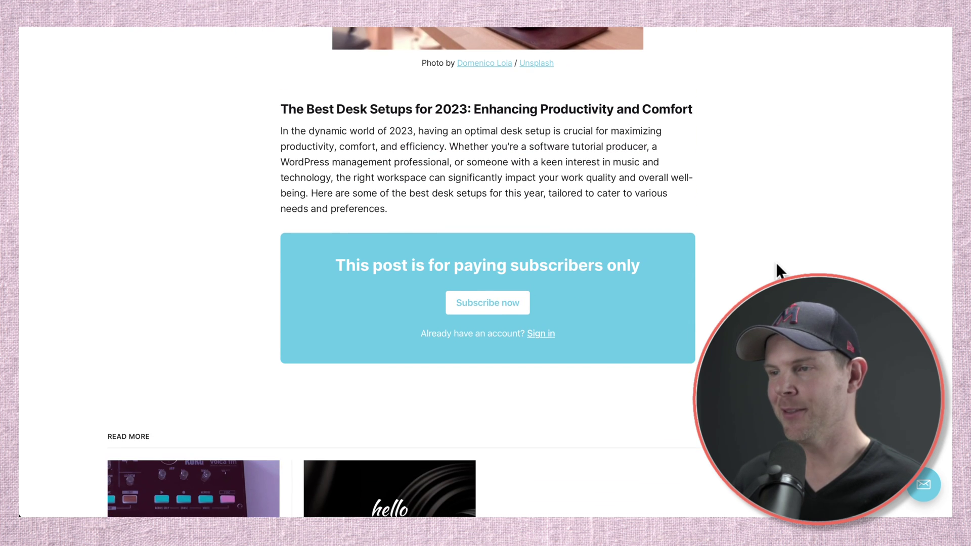